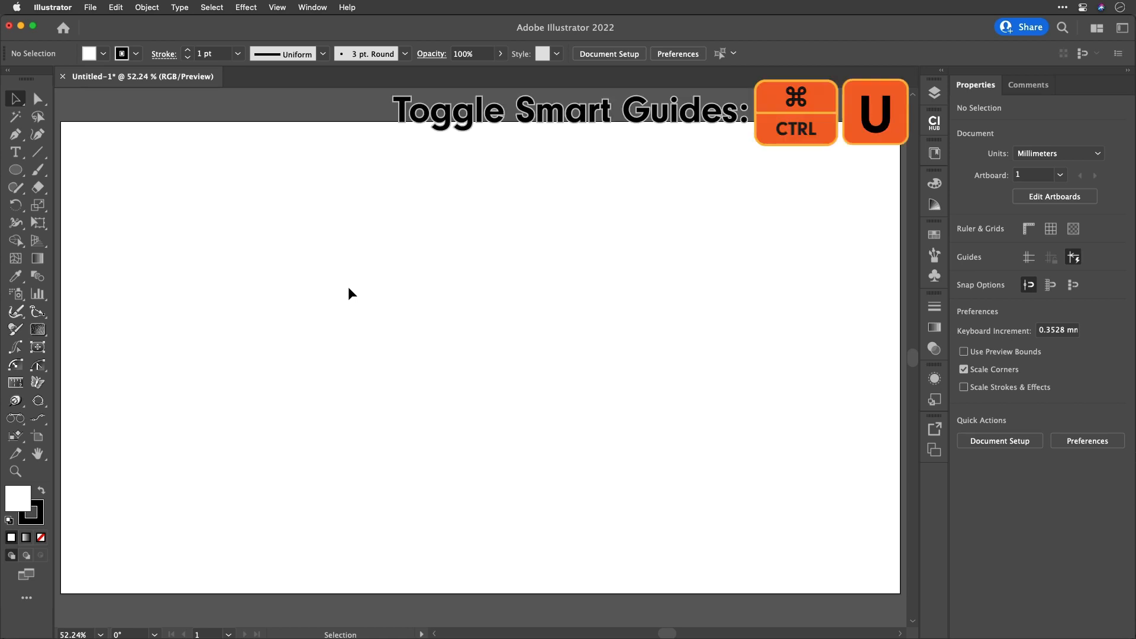
Check that Smart Guides are turned on.
{"action": "key", "text": "super"}
{"action": "left_click", "coordinate": [277, 8]}
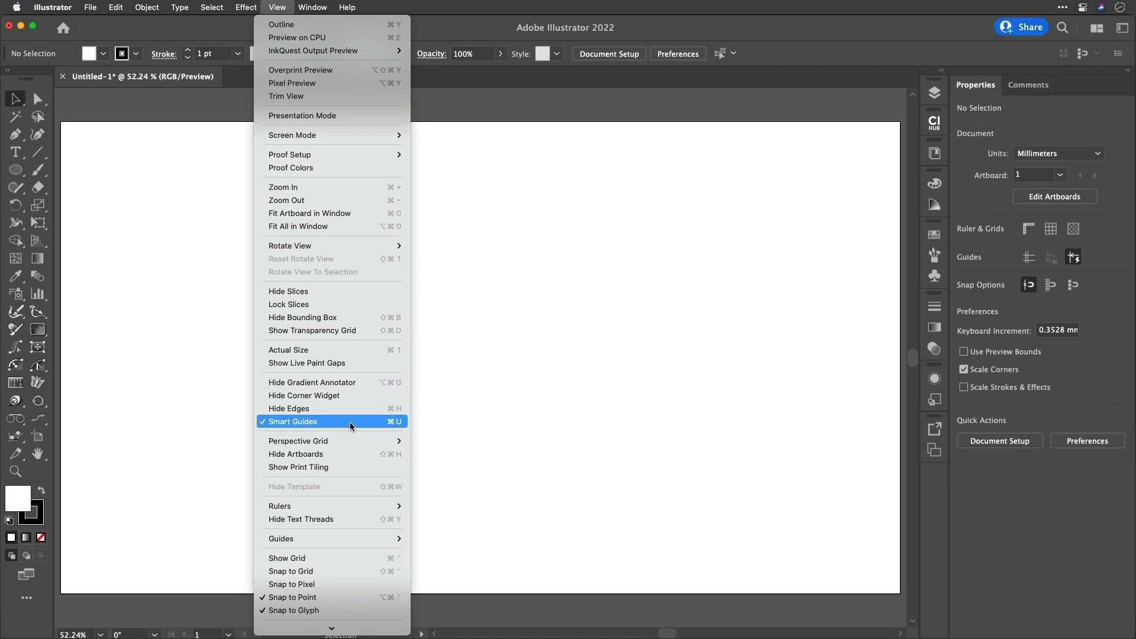
{"action": "left_click", "coordinate": [492, 410]}
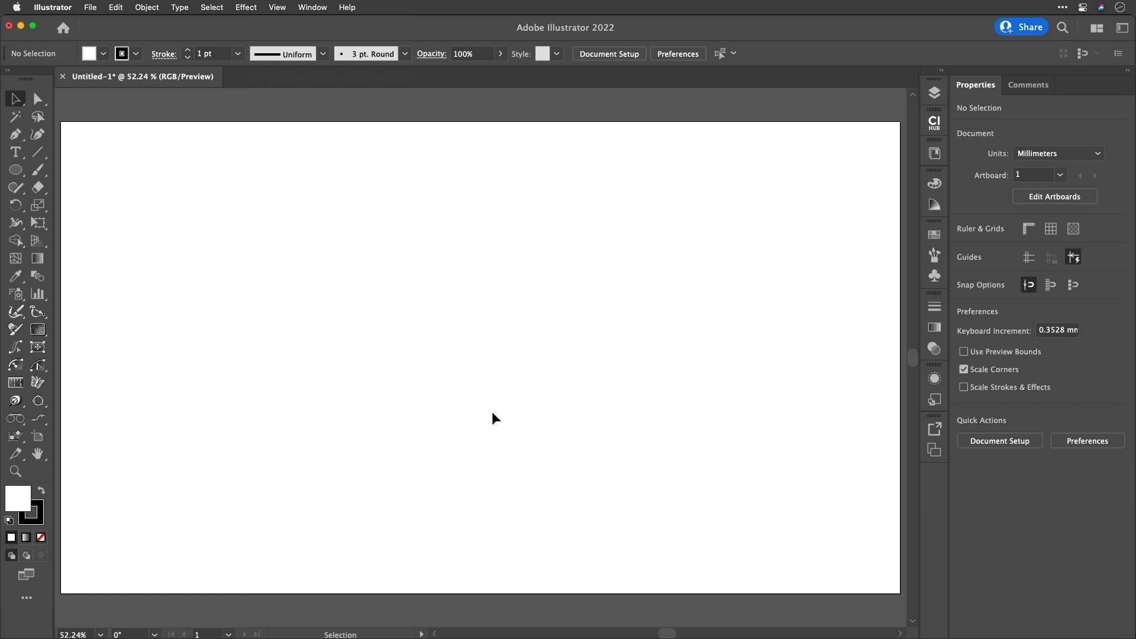
Draw an upright equilateral triangle about 141 mm wide and 122 mm high from the artboard's centre with the Polygon tool.
{"action": "left_click", "coordinate": [19, 174]}
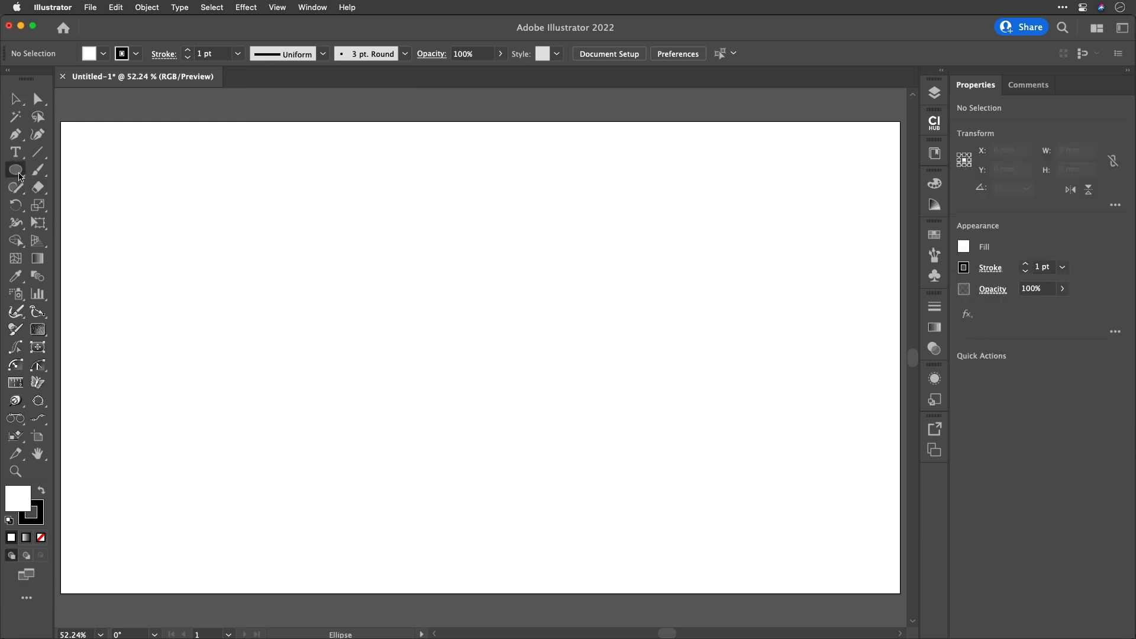
{"action": "left_click", "coordinate": [75, 225]}
{"action": "mouse_move", "coordinate": [480, 359]}
{"action": "left_mouse_down"}
{"action": "mouse_move", "coordinate": [609, 406]}
{"action": "mouse_move", "coordinate": [534, 375]}
{"action": "mouse_move", "coordinate": [577, 393]}
{"action": "left_mouse_up"}
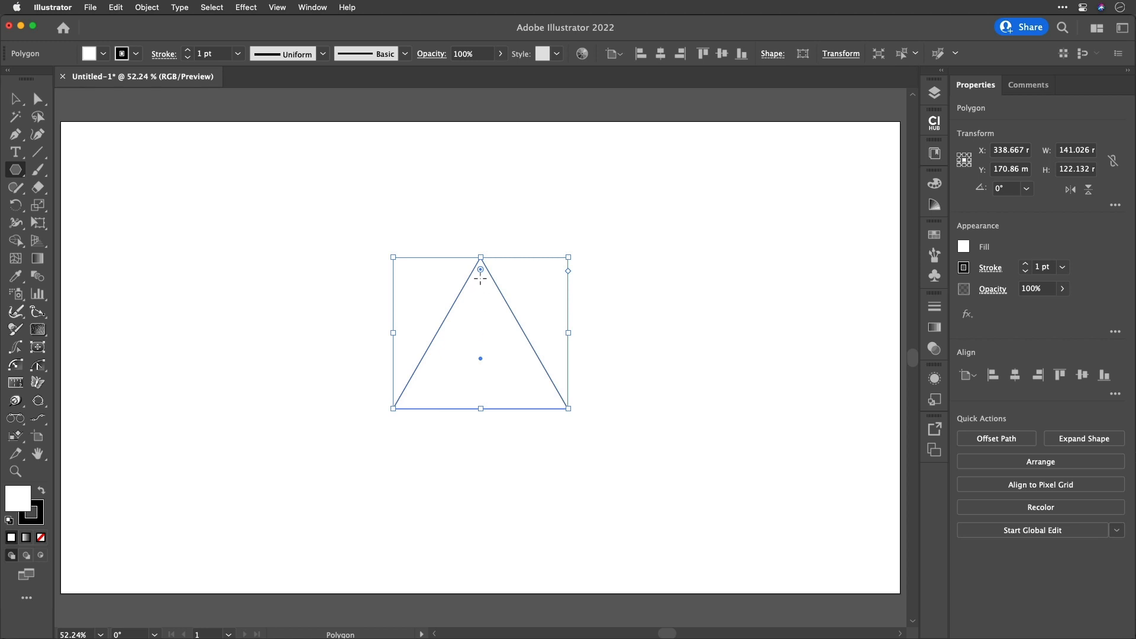
{"action": "left_click_drag", "start_coordinate": [480, 269], "coordinate": [462, 215]}
Expand the triangle's live shape into a plain path.
{"action": "left_click", "coordinate": [147, 7]}
{"action": "mouse_move", "coordinate": [181, 350]}
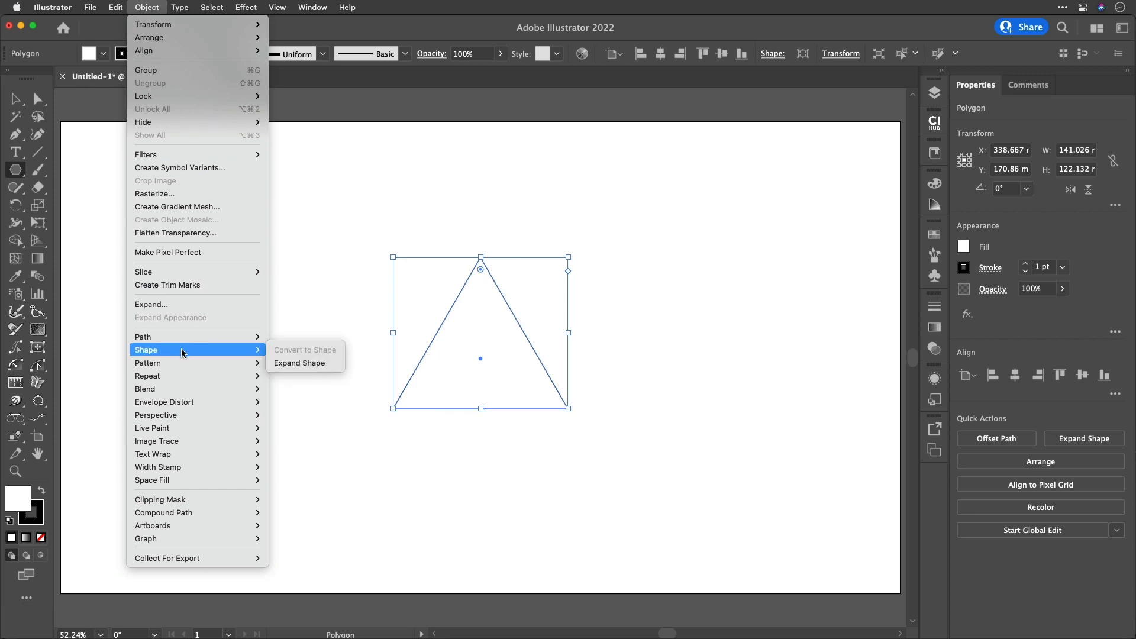
{"action": "left_click", "coordinate": [312, 365]}
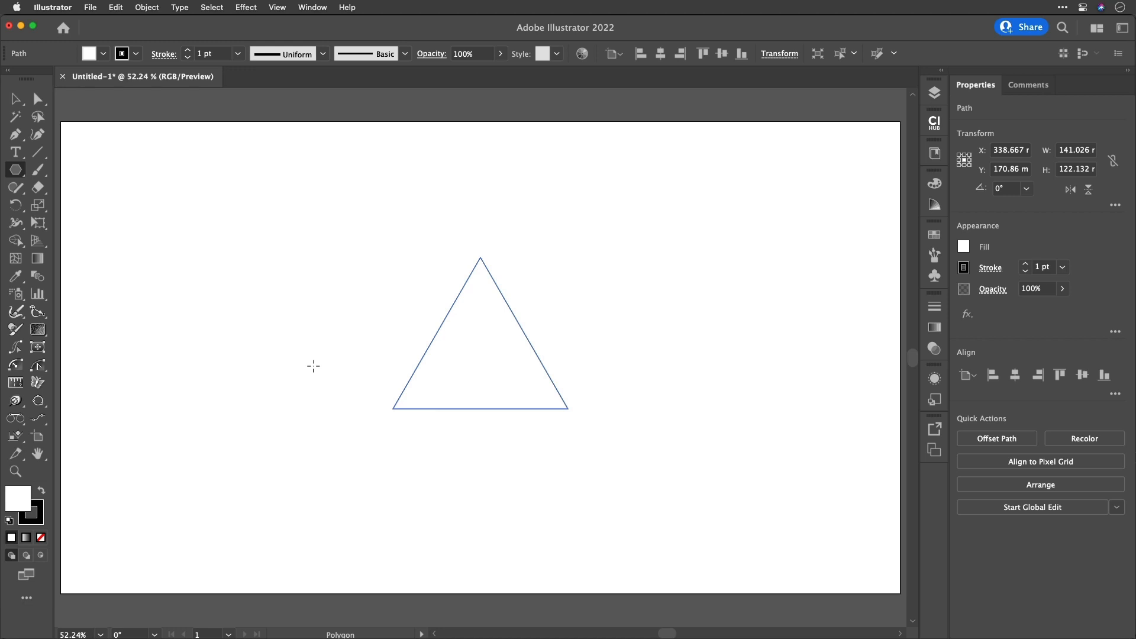
Switch to Outline view and add anchor points at the midpoints of the triangle's sides.
{"action": "key", "text": "super"}
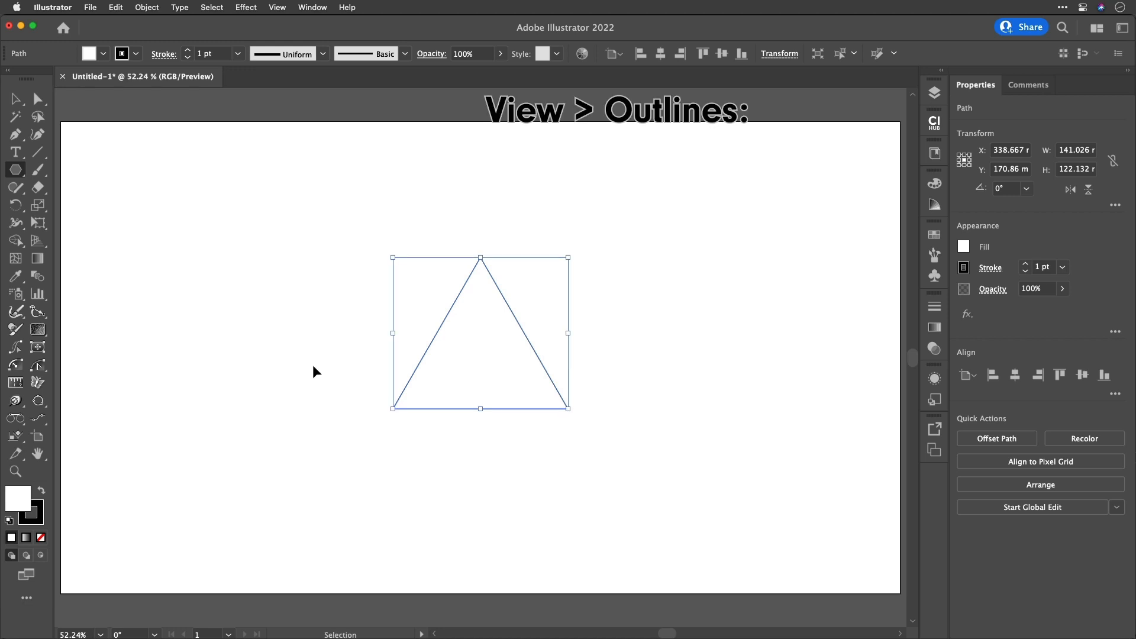
{"action": "key", "text": "super+y"}
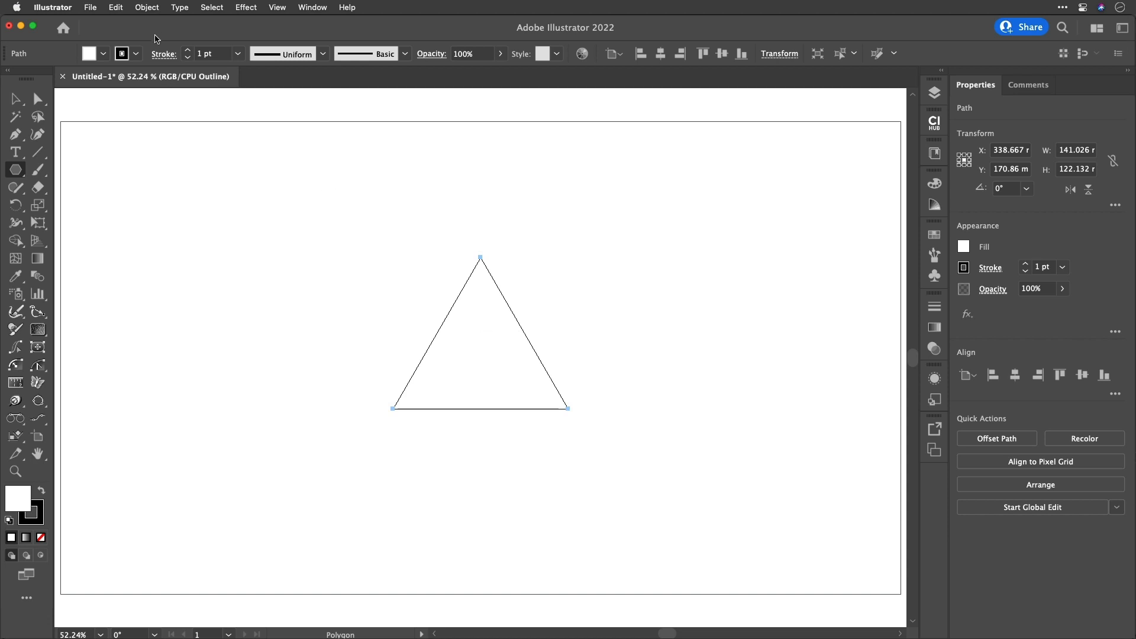
{"action": "left_click", "coordinate": [145, 8]}
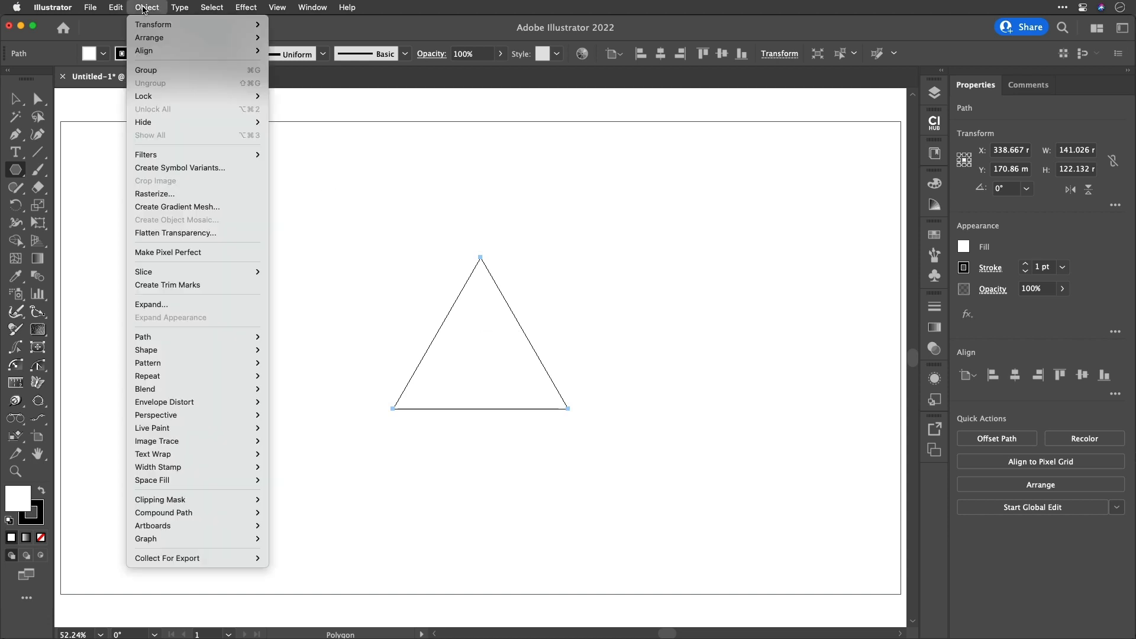
{"action": "mouse_move", "coordinate": [199, 335]}
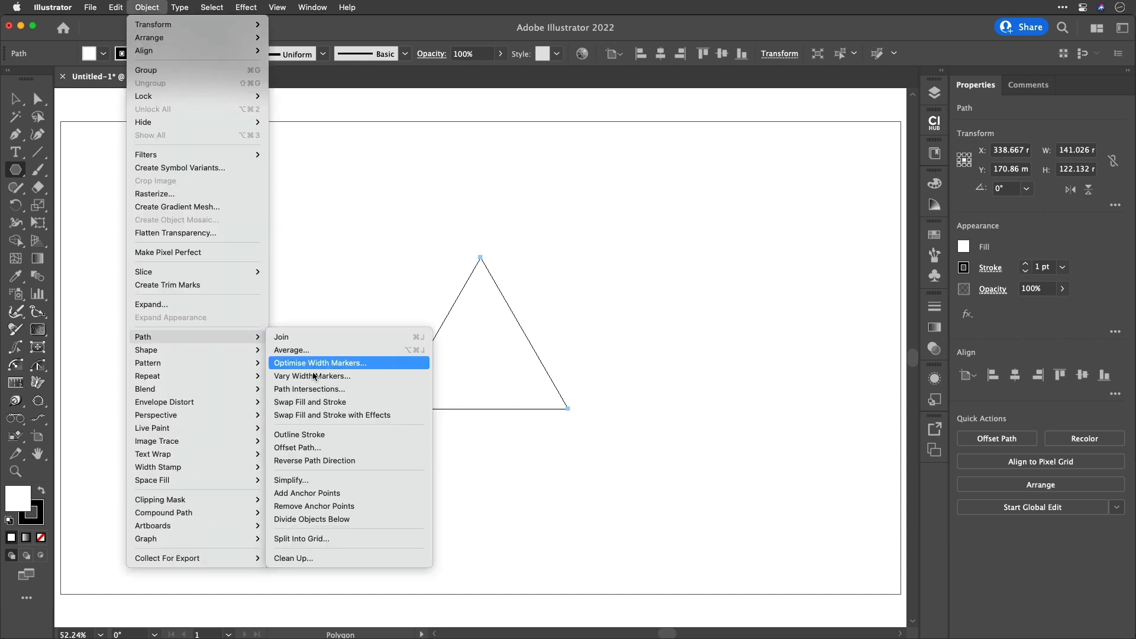
{"action": "left_click", "coordinate": [331, 495]}
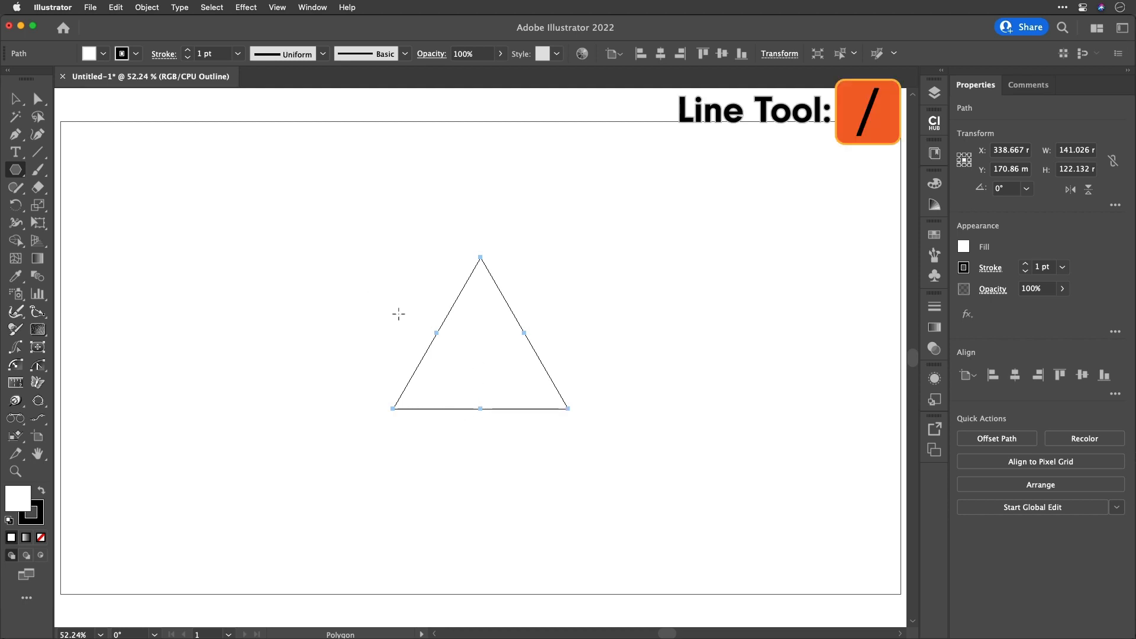
Draw two line segments from the midpoints of the triangle's slanted sides to the opposite base corners, deselecting the first before adding the second.
{"action": "key", "text": "backslash"}
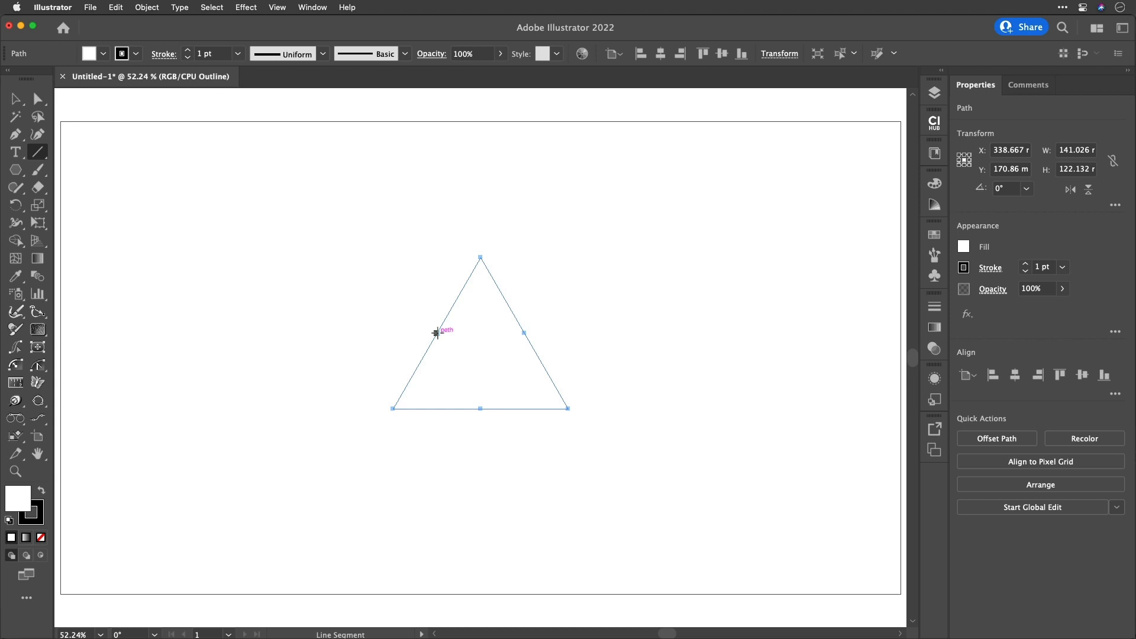
{"action": "left_click_drag", "start_coordinate": [437, 333], "coordinate": [568, 409]}
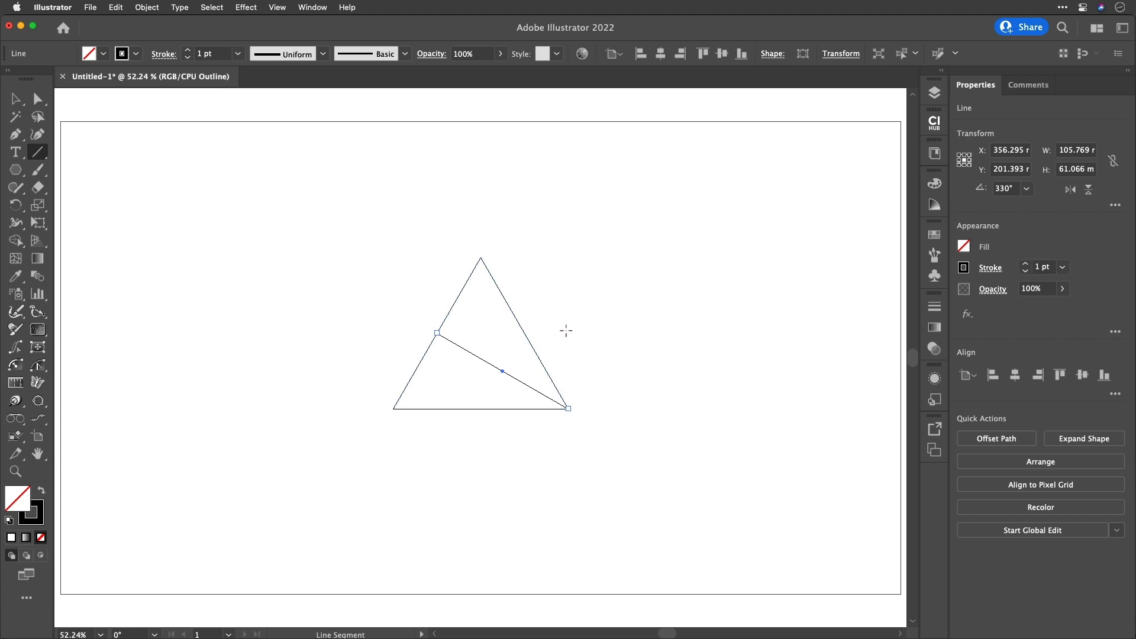
{"action": "key", "text": "super+shift+a"}
{"action": "key", "text": "super"}
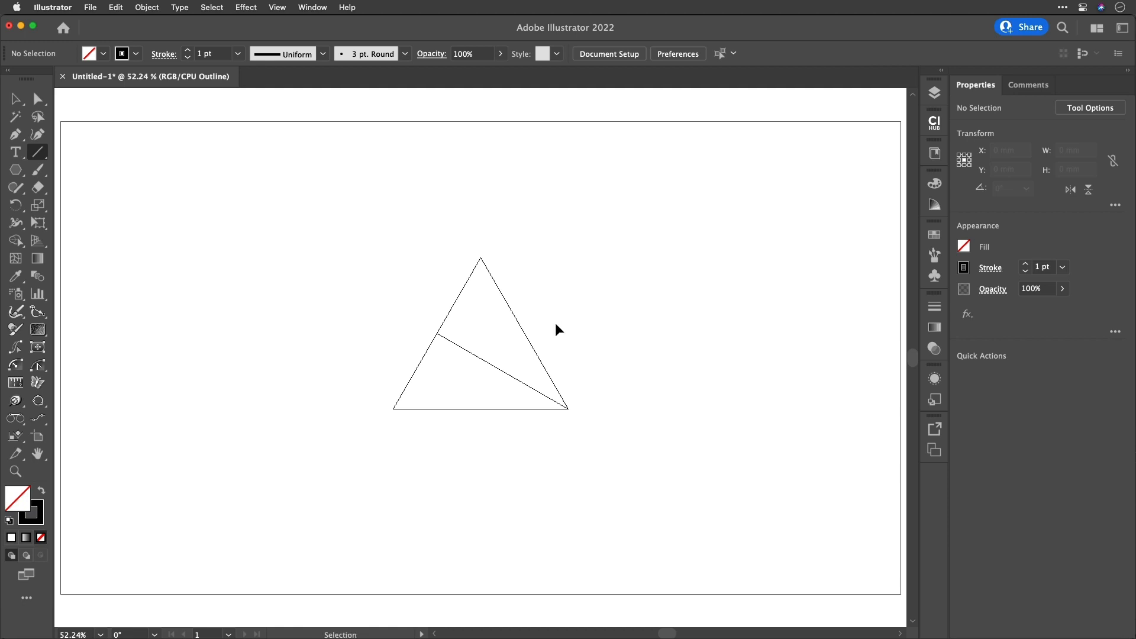
{"action": "left_click", "coordinate": [528, 336], "text": "super"}
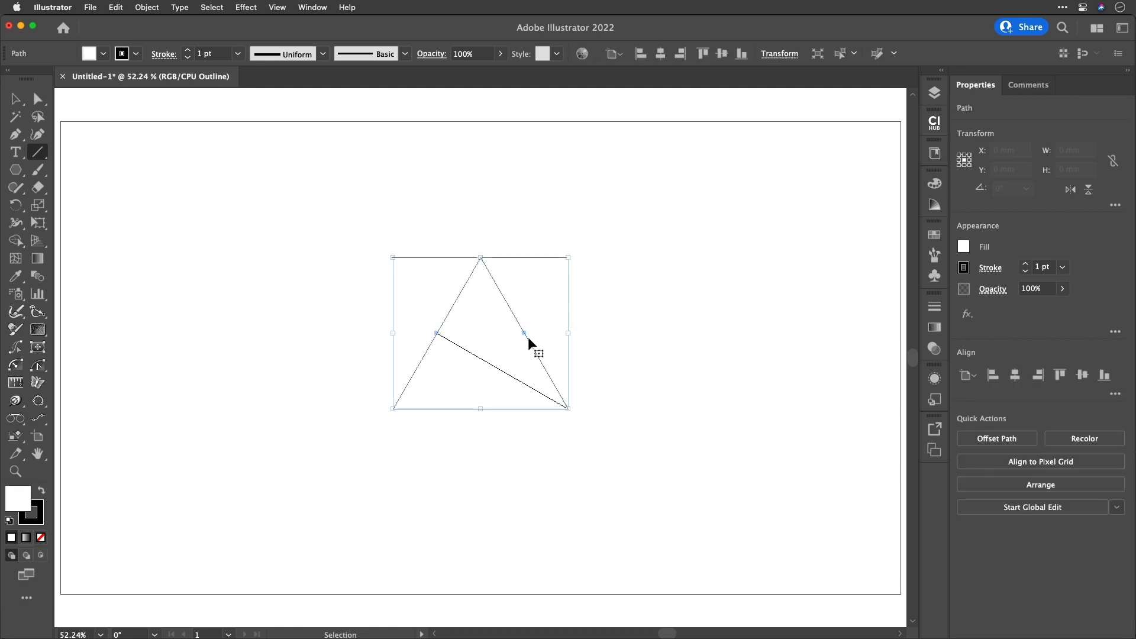
{"action": "left_click_drag", "start_coordinate": [525, 333], "coordinate": [393, 408]}
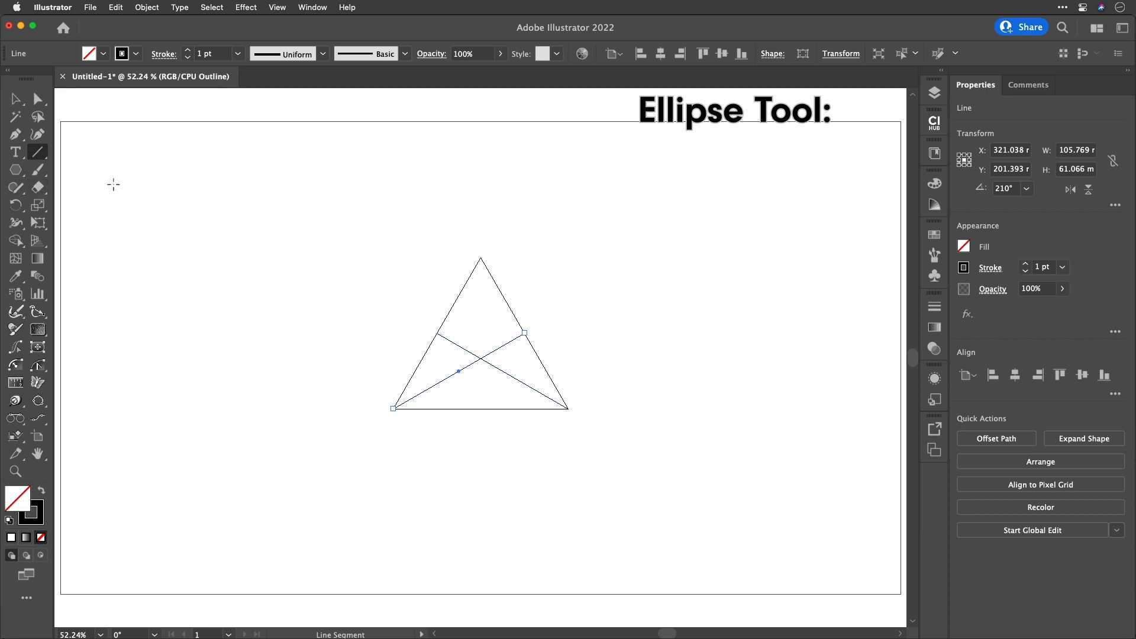
Draw a circle centred on the triangle's apex, about 244 mm in diameter, so that it touches the base's midpoint.
{"action": "key", "text": "l"}
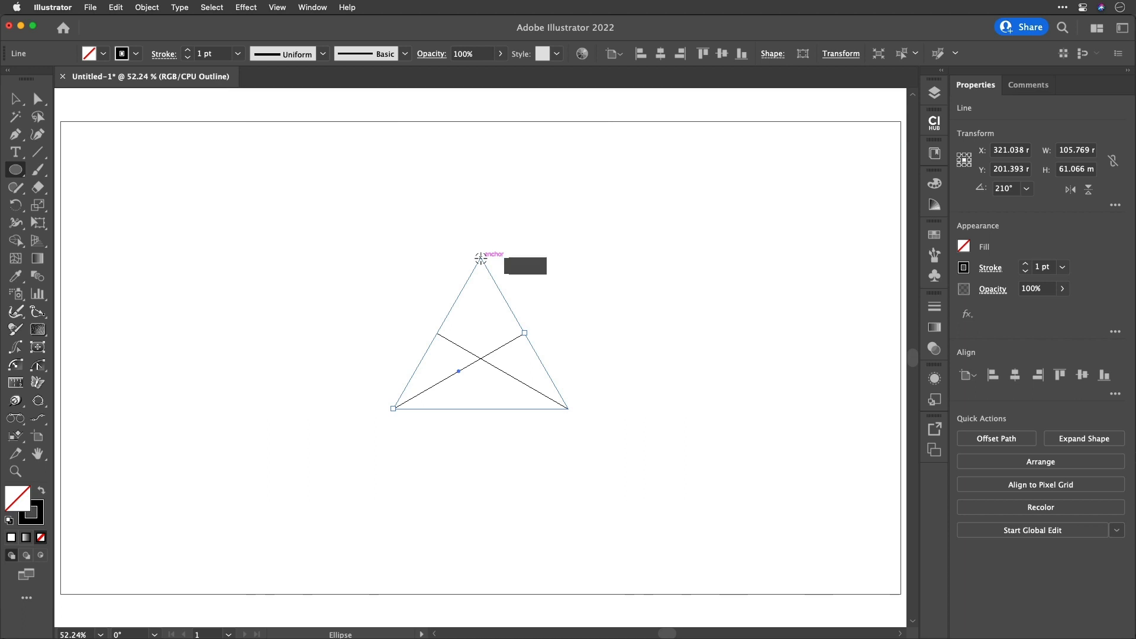
{"action": "mouse_move", "coordinate": [480, 258]}
{"action": "left_mouse_down"}
{"action": "mouse_move", "coordinate": [531, 299]}
{"action": "mouse_move", "coordinate": [623, 332]}
{"action": "mouse_move", "coordinate": [601, 330]}
{"action": "mouse_move", "coordinate": [633, 329]}
{"action": "mouse_move", "coordinate": [611, 330]}
{"action": "mouse_move", "coordinate": [633, 310]}
{"action": "left_mouse_up"}
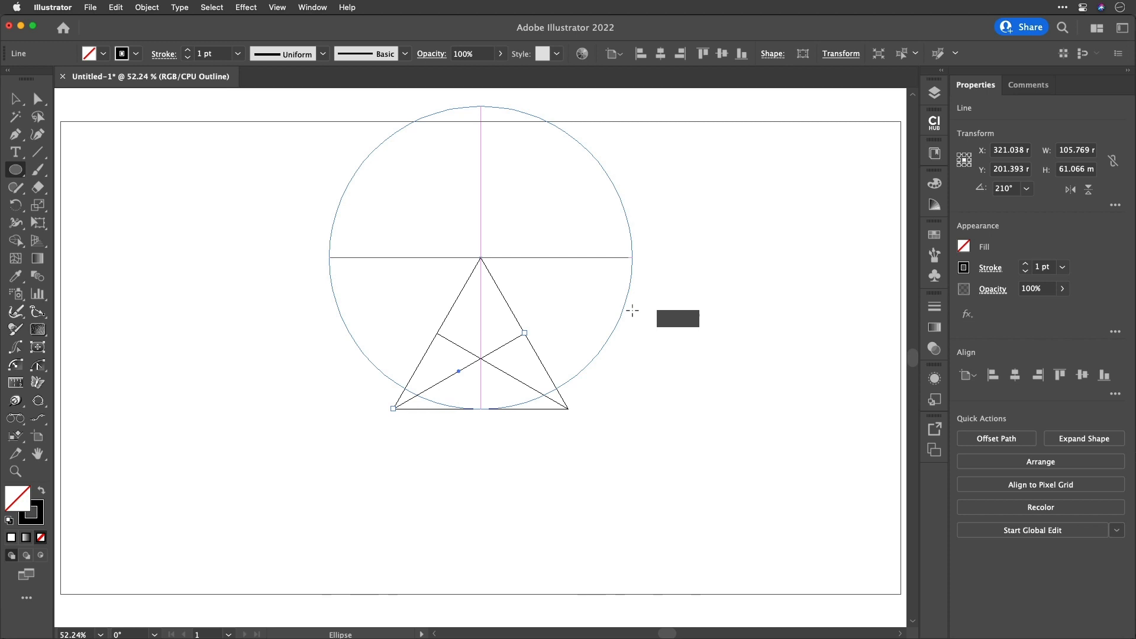
{"action": "left_click_drag", "start_coordinate": [632, 310], "coordinate": [632, 310]}
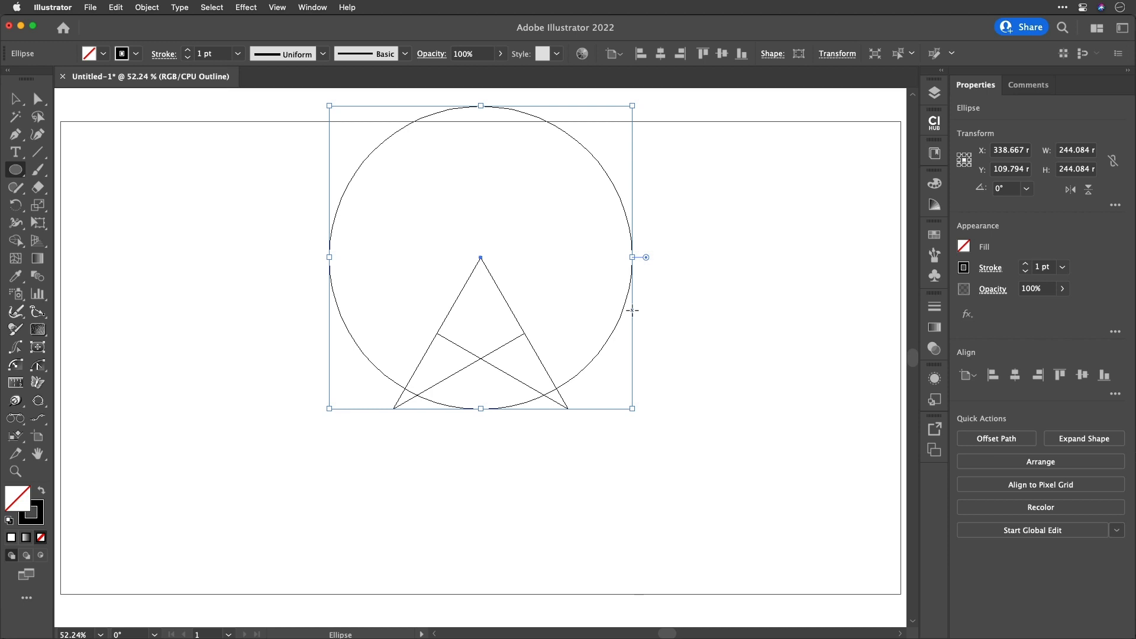
Return to Preview mode and set the circle's stroke weight to 42 pt.
{"action": "key", "text": "super"}
{"action": "key", "text": "super+y"}
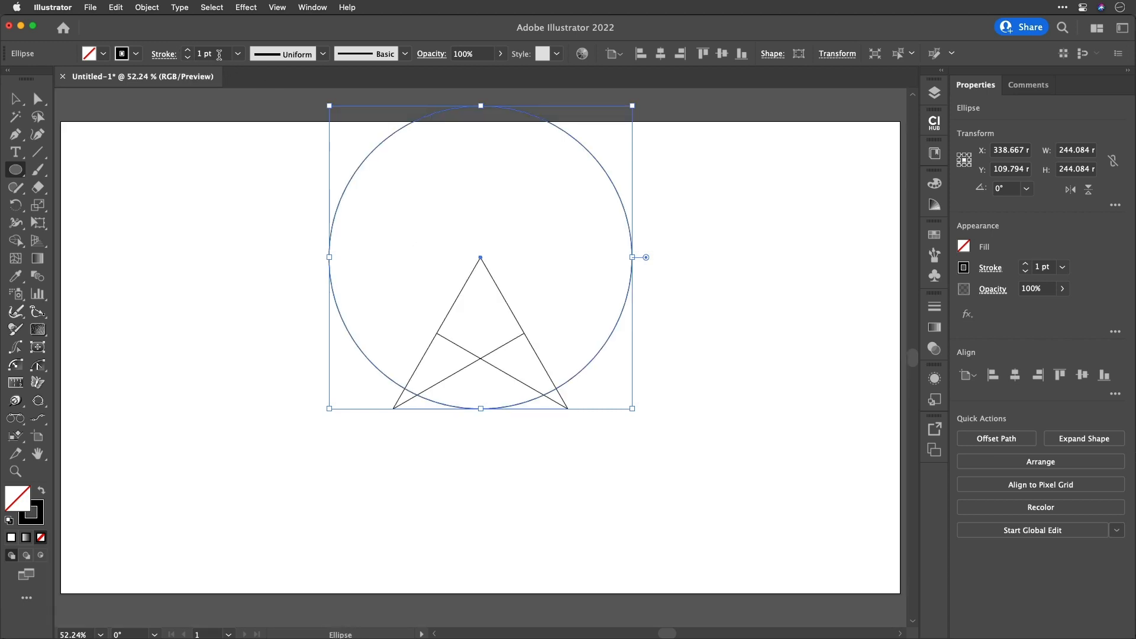
{"action": "scroll", "coordinate": [219, 55], "scroll_direction": "up", "scroll_amount": 20}
{"action": "scroll", "coordinate": [219, 54], "scroll_direction": "up", "scroll_amount": 20}
{"action": "scroll", "coordinate": [219, 55], "scroll_direction": "down", "scroll_amount": 12}
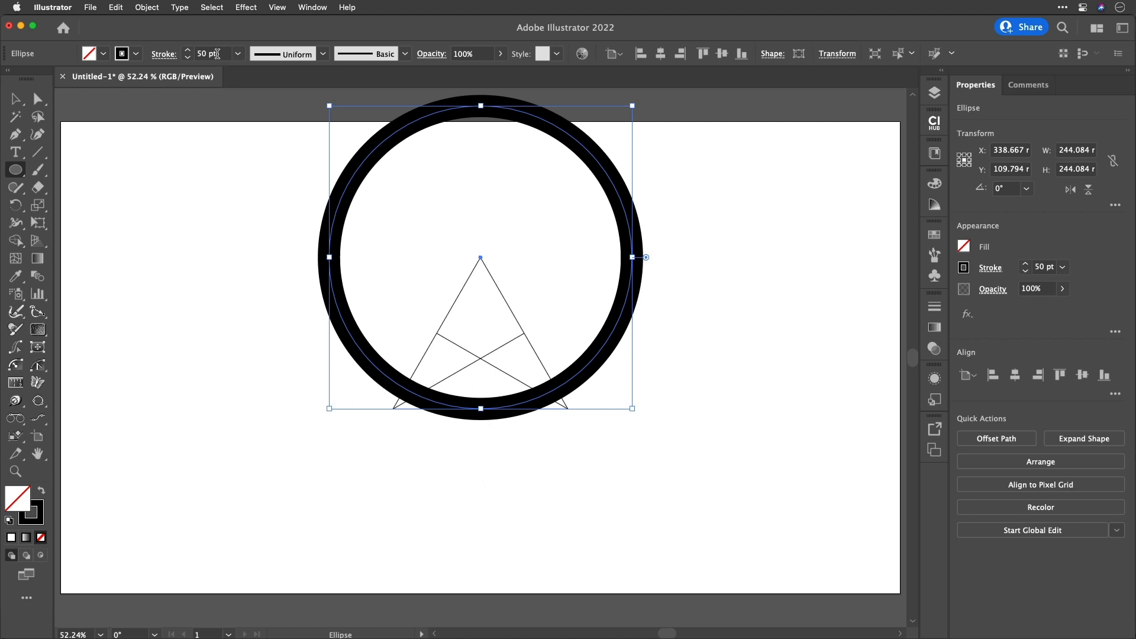
{"action": "scroll", "coordinate": [219, 51], "scroll_direction": "down", "scroll_amount": 9}
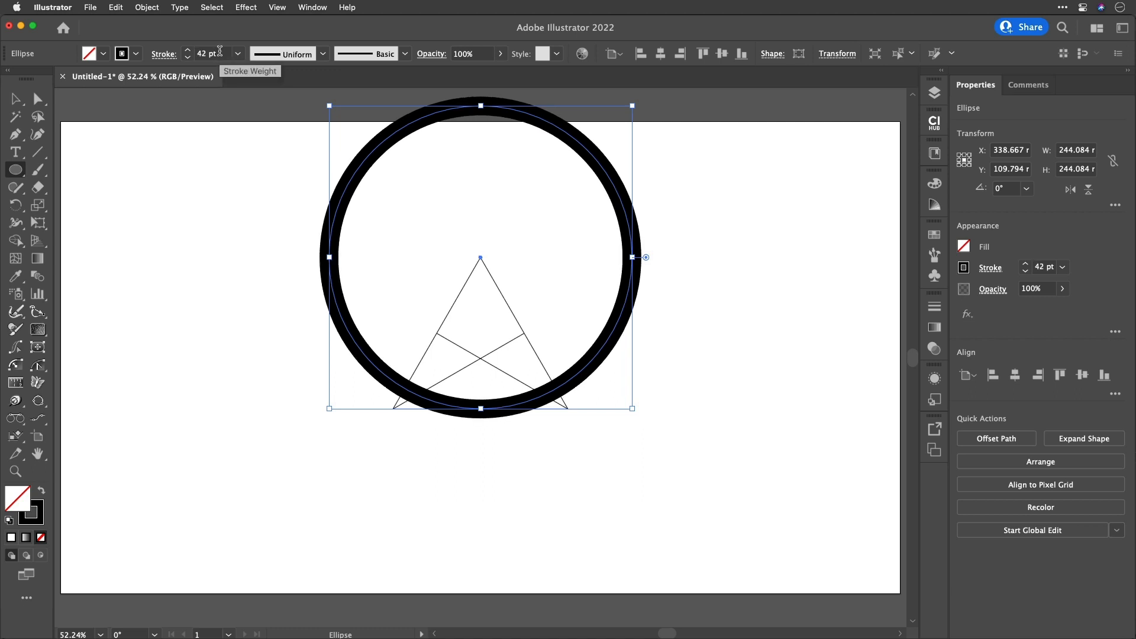
{"action": "scroll", "coordinate": [220, 51], "scroll_direction": "up", "scroll_amount": 2}
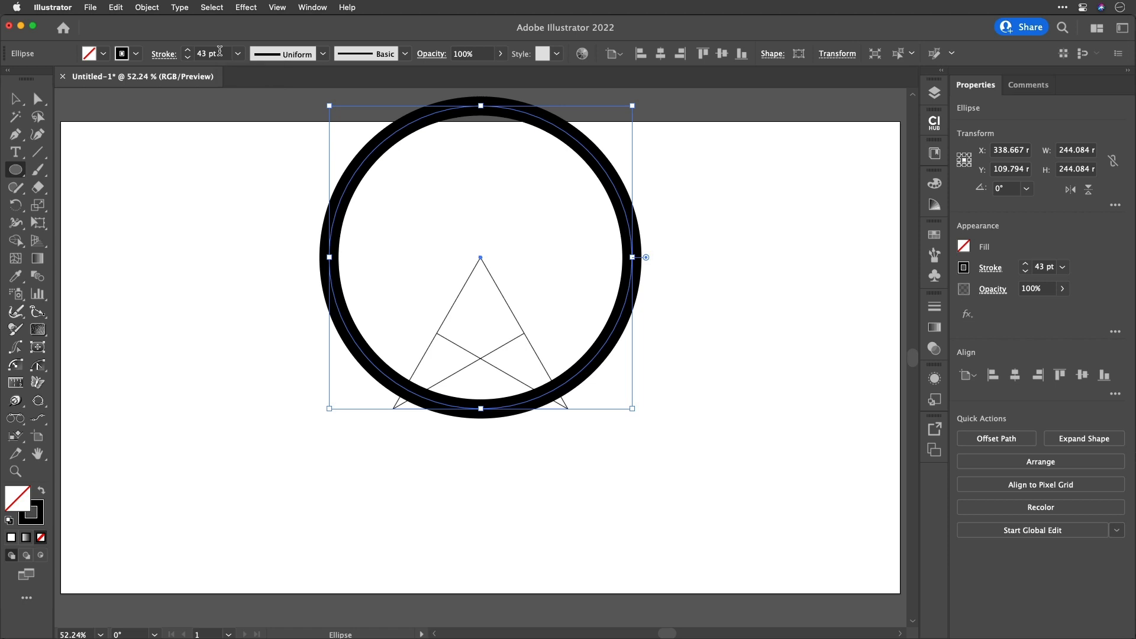
{"action": "left_click", "coordinate": [189, 58]}
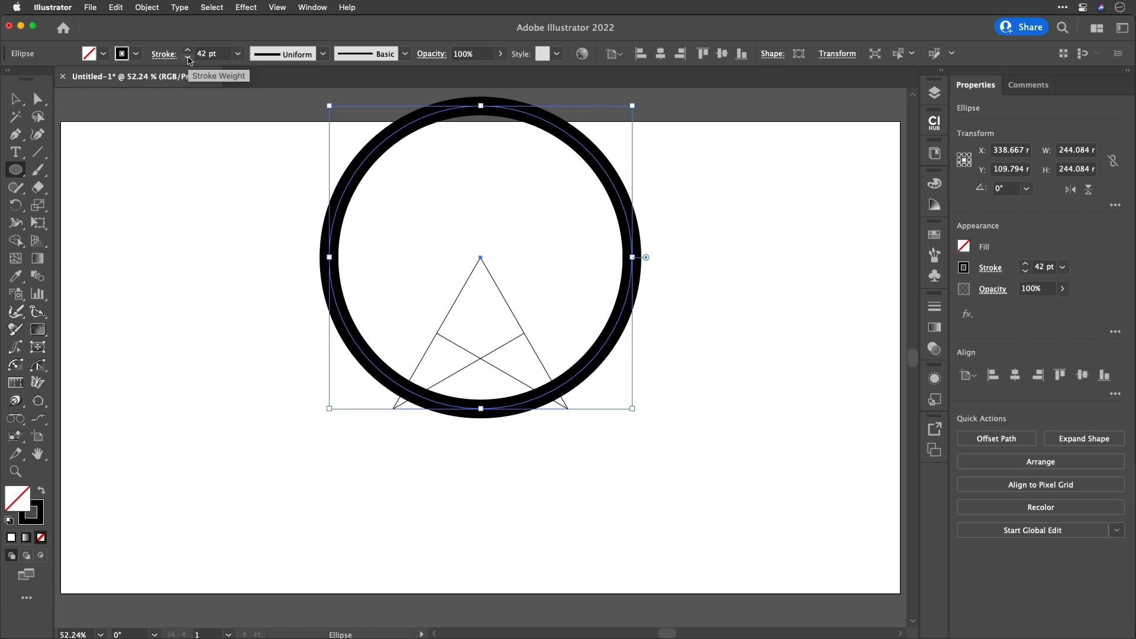
Rotate a copy of the circle 120° around the intersection of the two lines, and repeat the transformation for a third circle.
{"action": "key", "text": "r"}
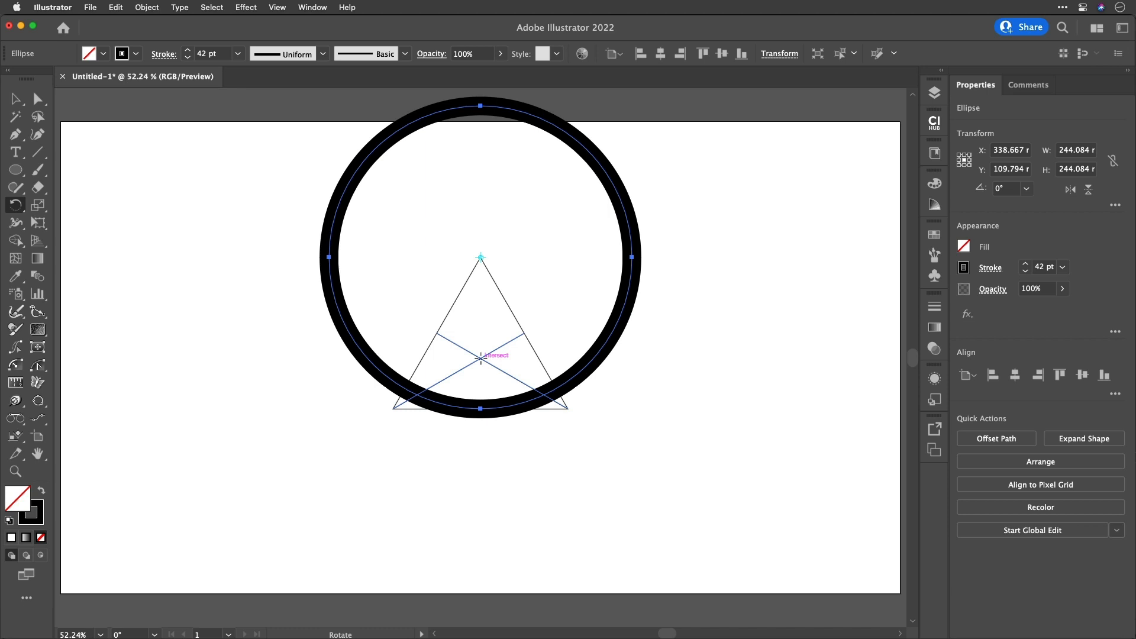
{"action": "key", "text": "alt"}
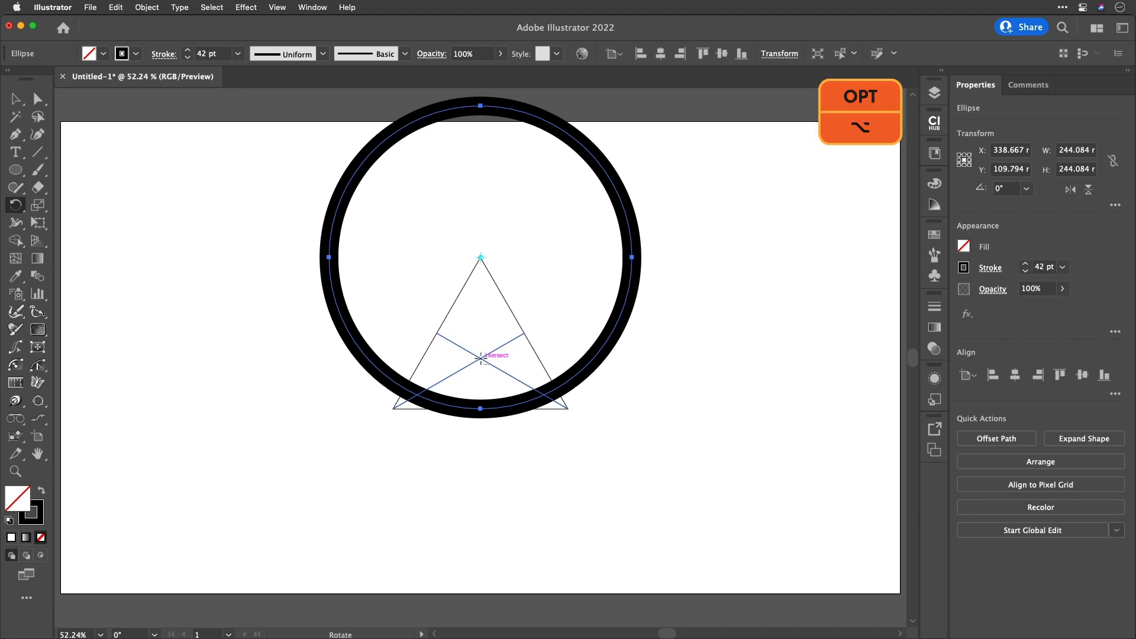
{"action": "left_click", "coordinate": [480, 358], "text": "alt"}
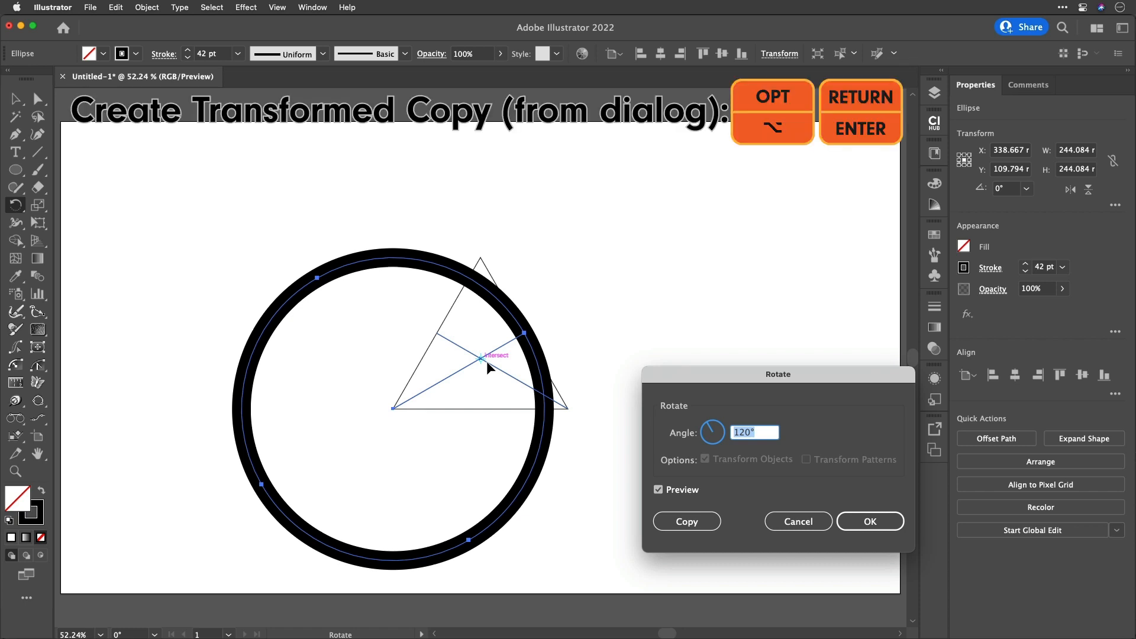
{"action": "key", "text": "alt+Return"}
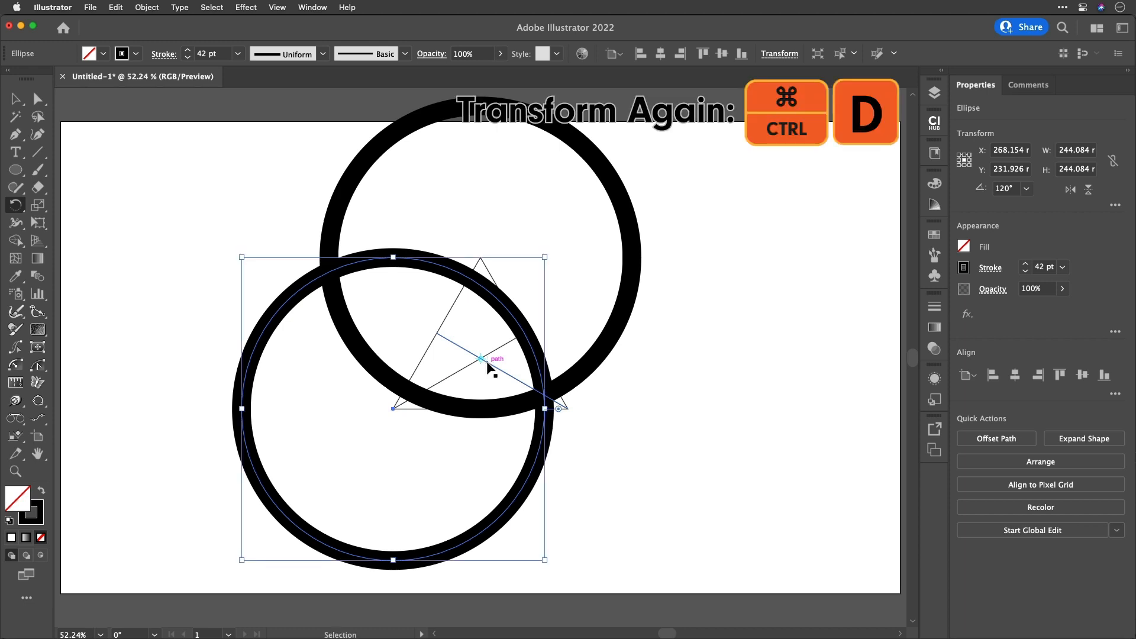
{"action": "key", "text": "super+d"}
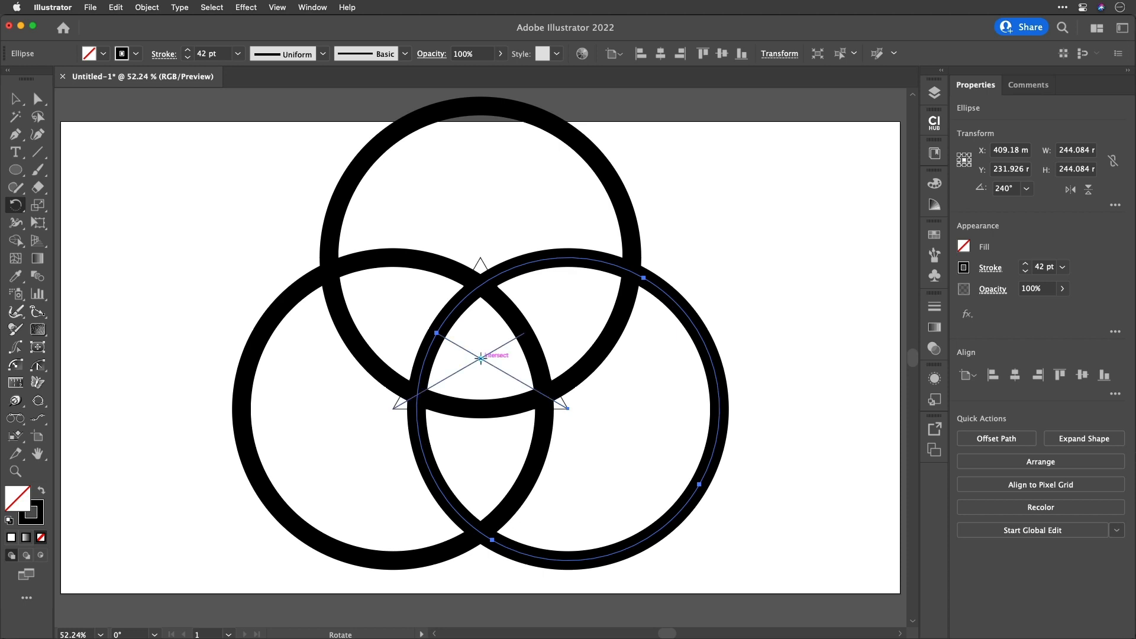
Draw a circle about 201 mm in diameter centred on the intersection of the two lines, and deselect it.
{"action": "key", "text": "l"}
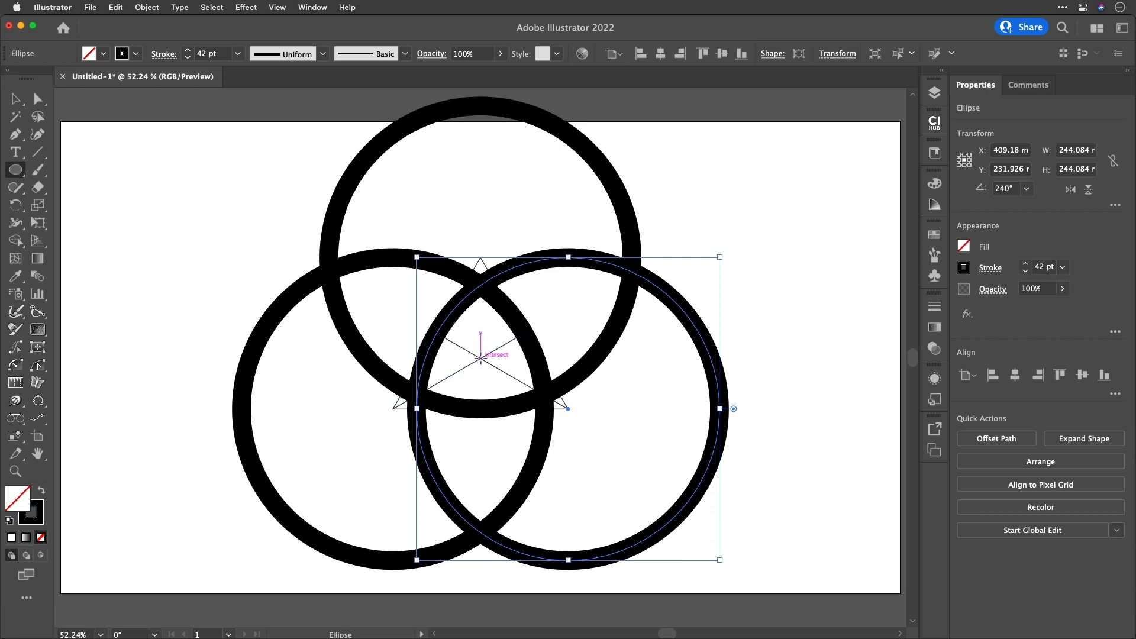
{"action": "mouse_move", "coordinate": [480, 357]}
{"action": "left_mouse_down"}
{"action": "mouse_move", "coordinate": [625, 429]}
{"action": "mouse_move", "coordinate": [605, 426]}
{"action": "left_mouse_up"}
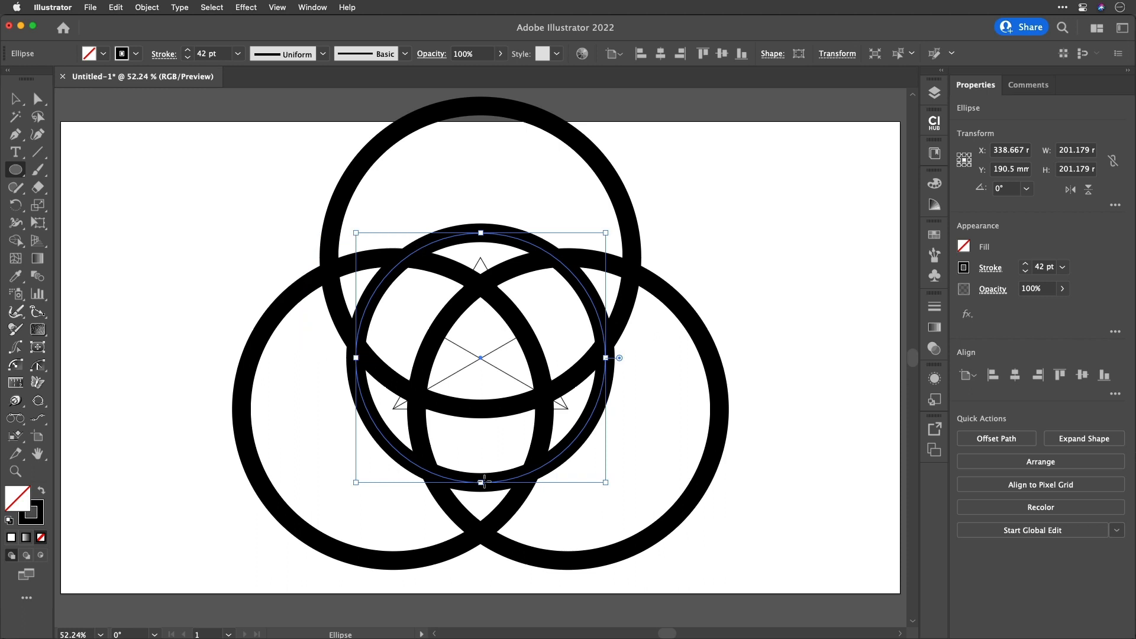
{"action": "key", "text": "v"}
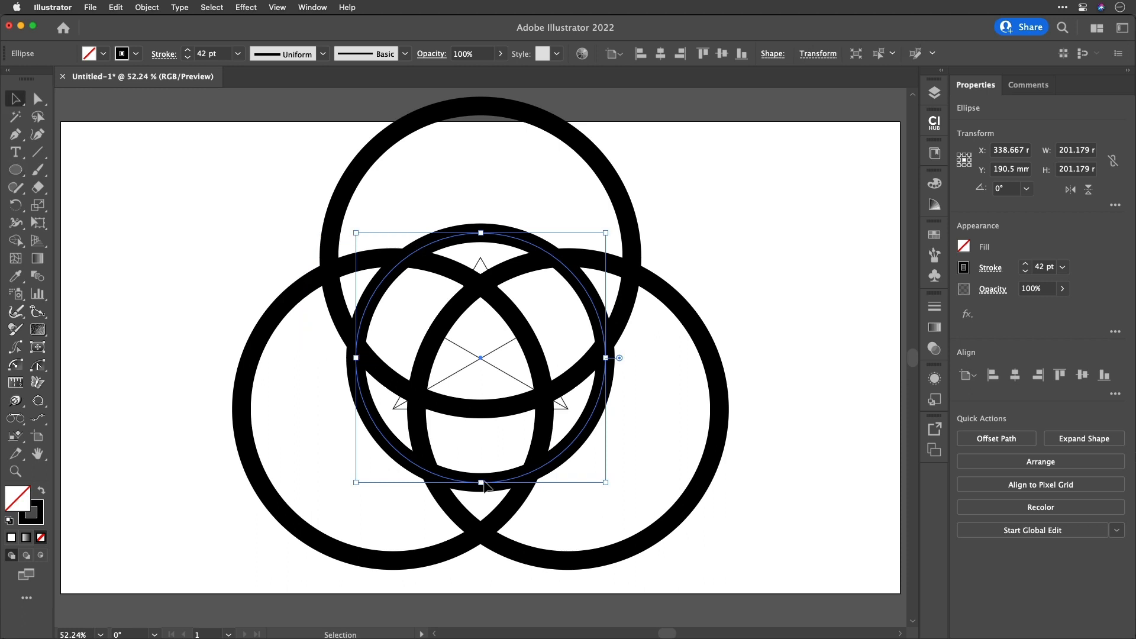
{"action": "left_click", "coordinate": [738, 297]}
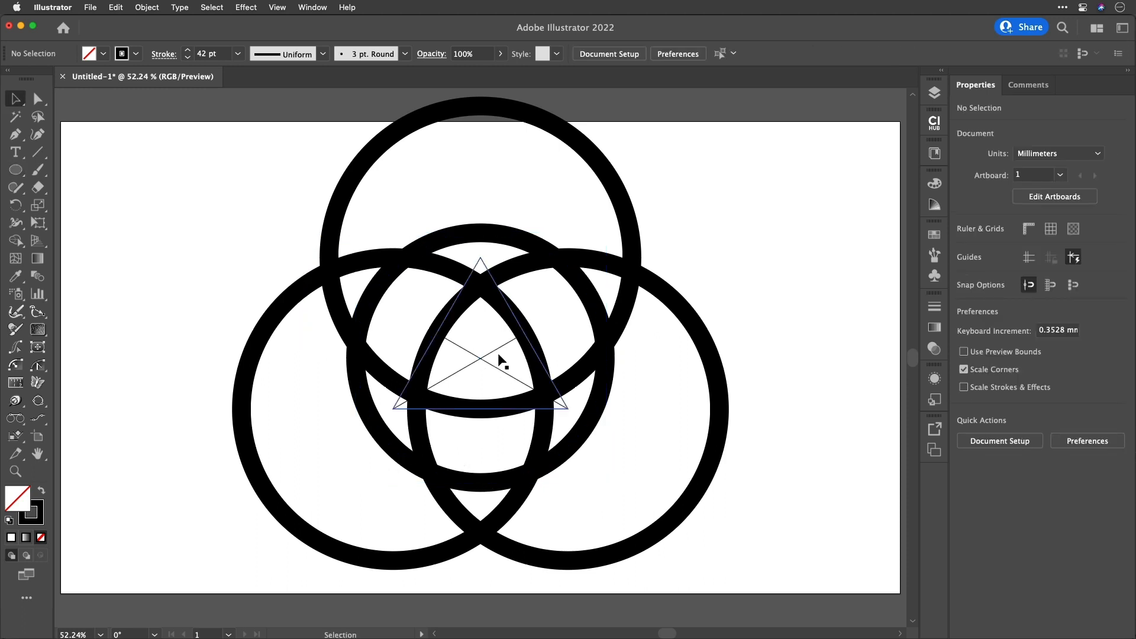
Delete the triangle, the two crossing construction lines and the middle circle.
{"action": "left_click", "coordinate": [500, 376]}
{"action": "key", "text": "Delete"}
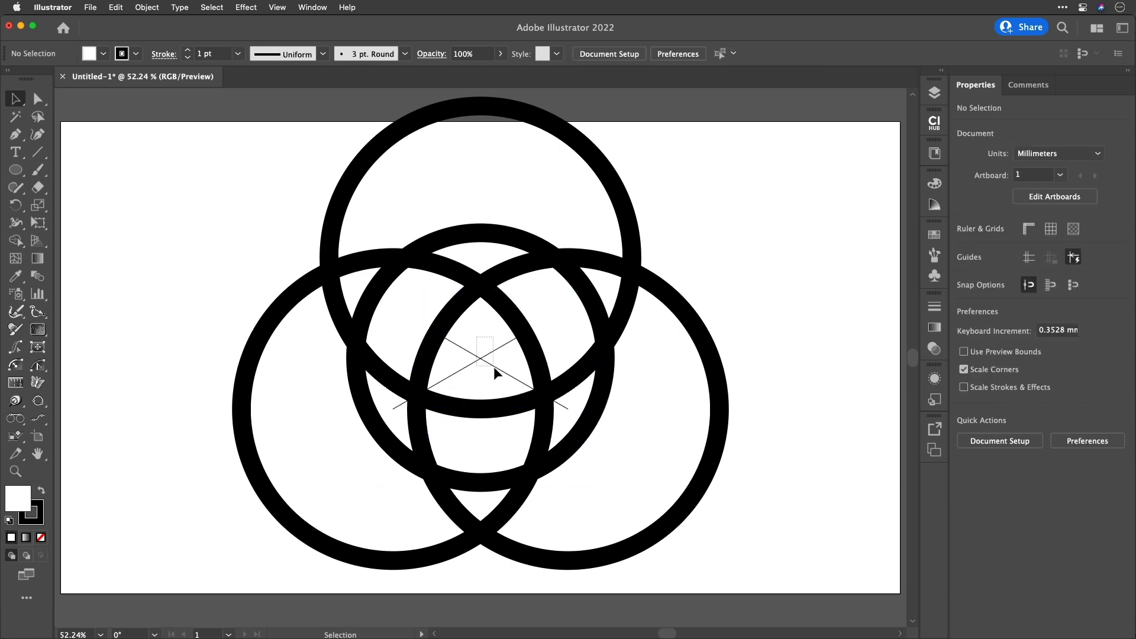
{"action": "left_click", "coordinate": [494, 367]}
{"action": "key", "text": "Delete"}
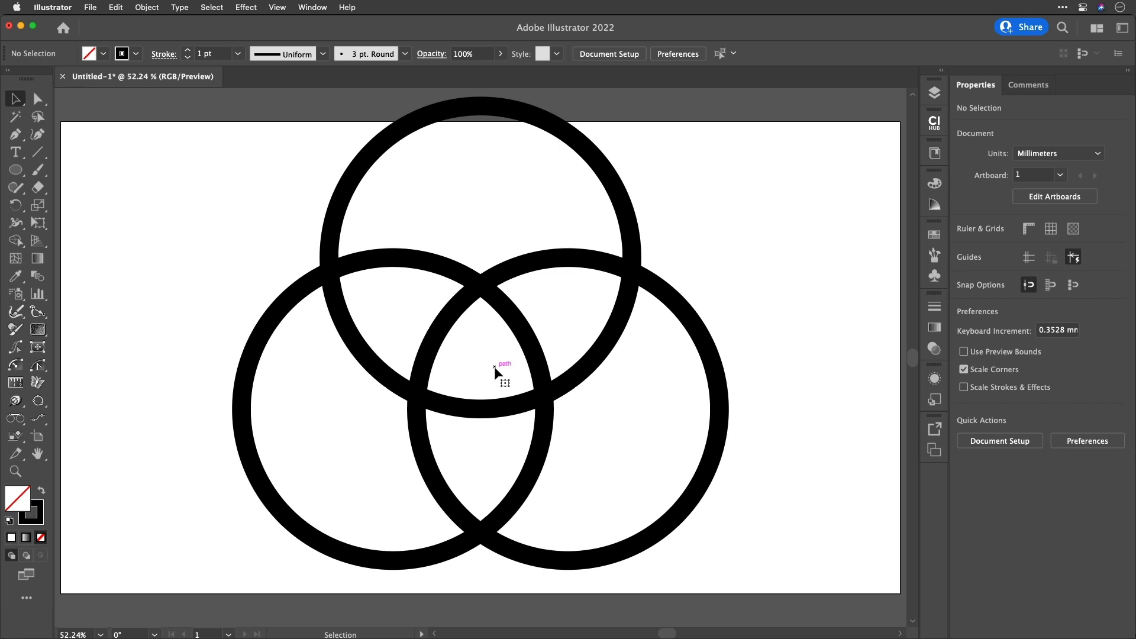
Undo the last deletion, then delete only the two crossing construction lines, keeping the middle circle.
{"action": "key", "text": "super+z"}
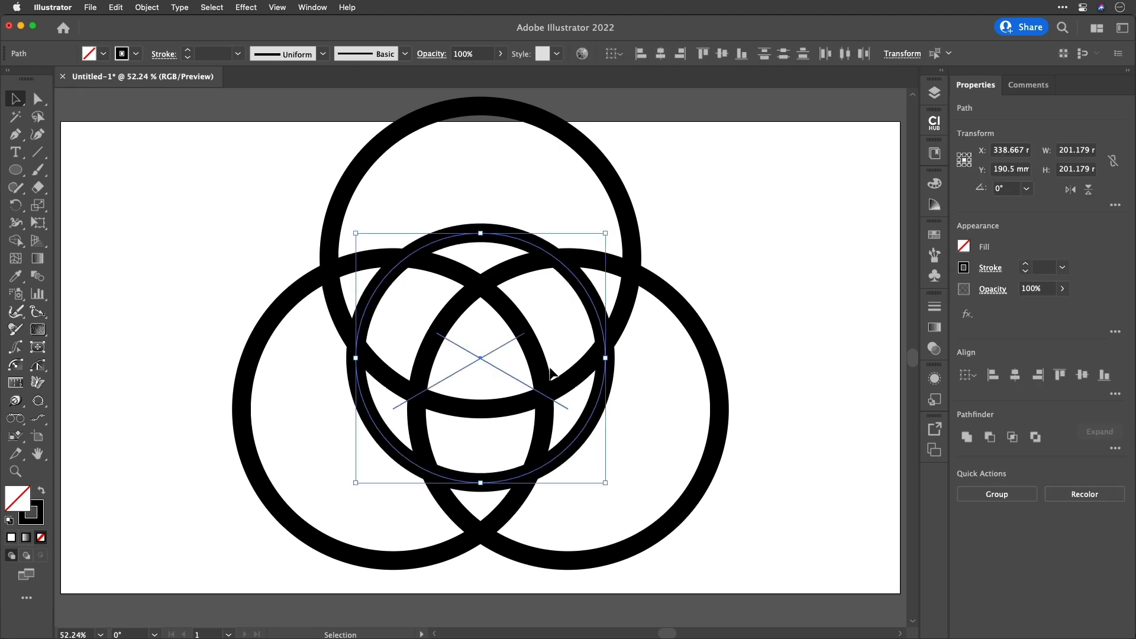
{"action": "left_click", "coordinate": [601, 319], "text": "shift"}
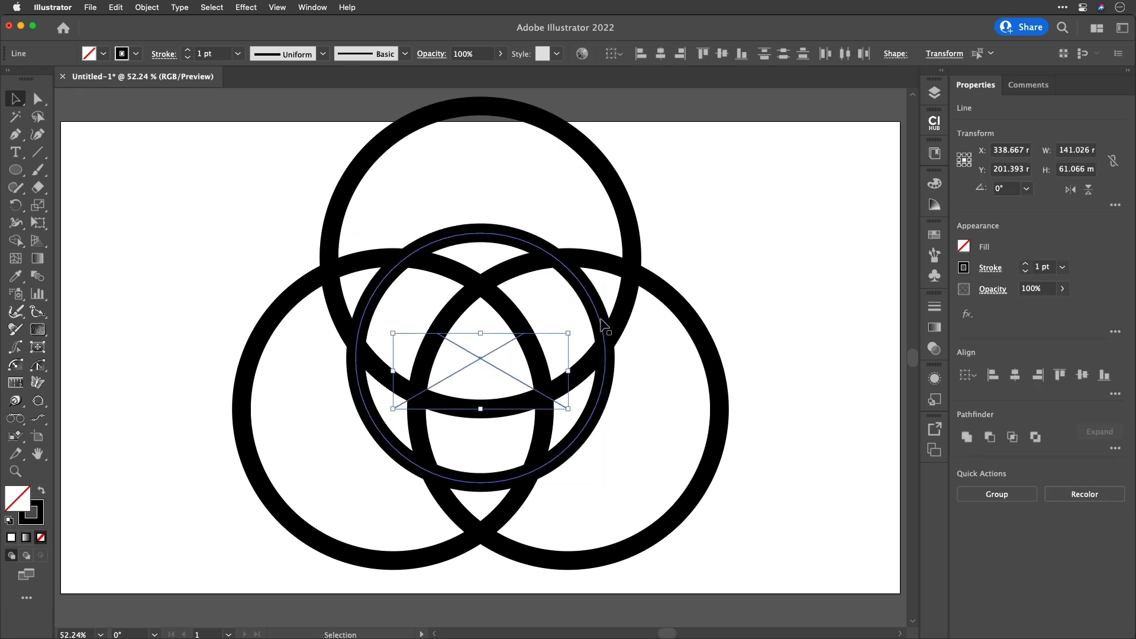
{"action": "key", "text": "Delete"}
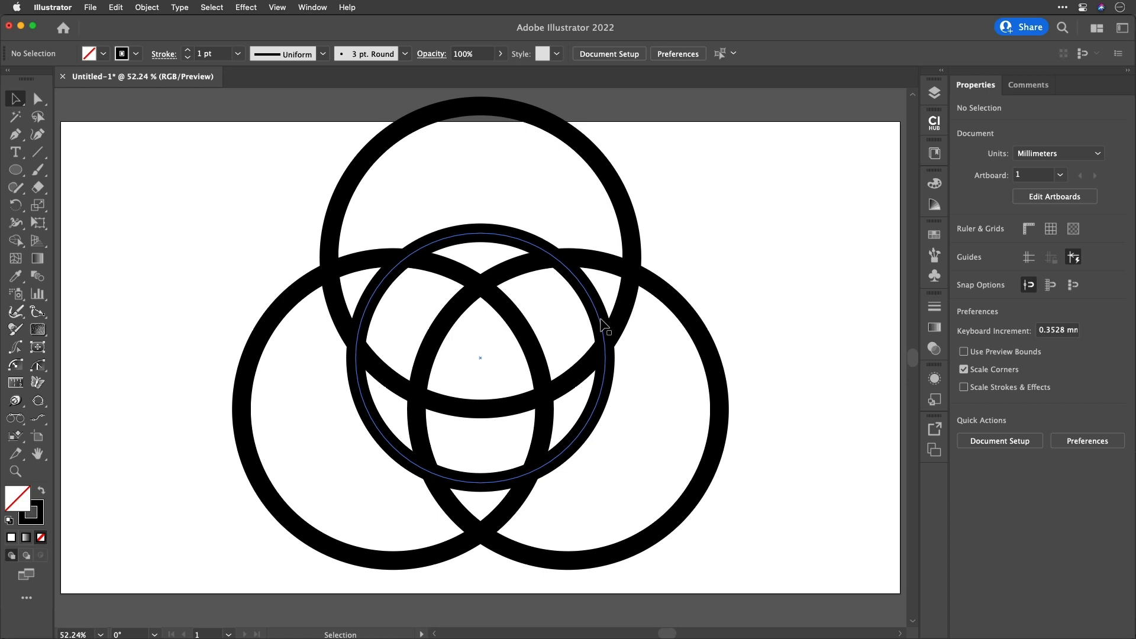
Outline the strokes of all four circles.
{"action": "left_click_drag", "start_coordinate": [273, 234], "coordinate": [628, 436]}
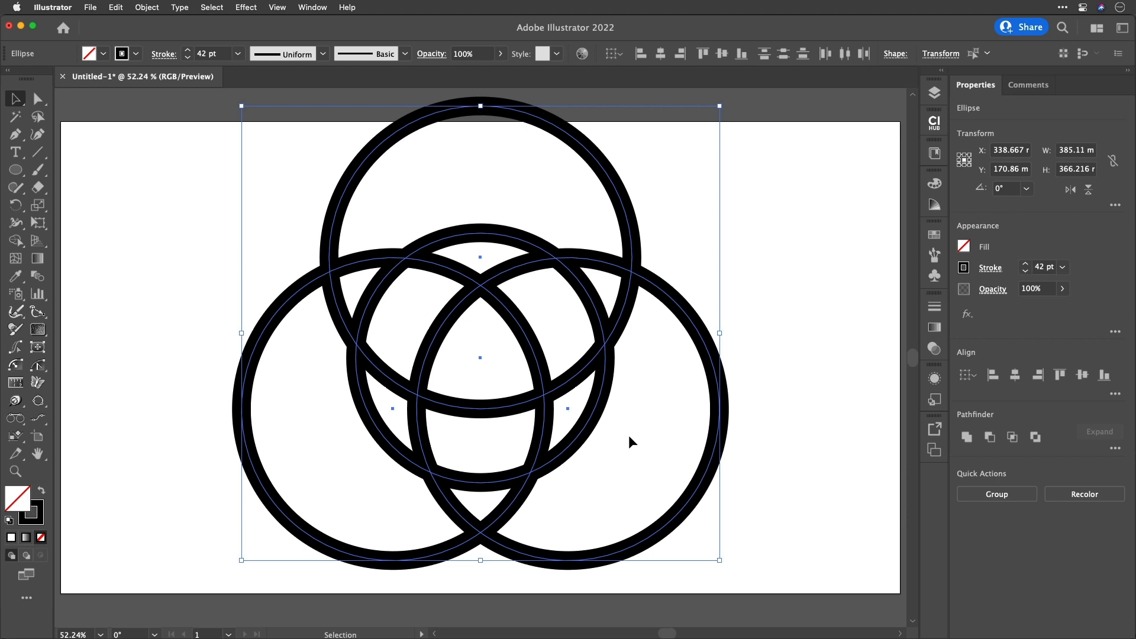
{"action": "left_click", "coordinate": [146, 7]}
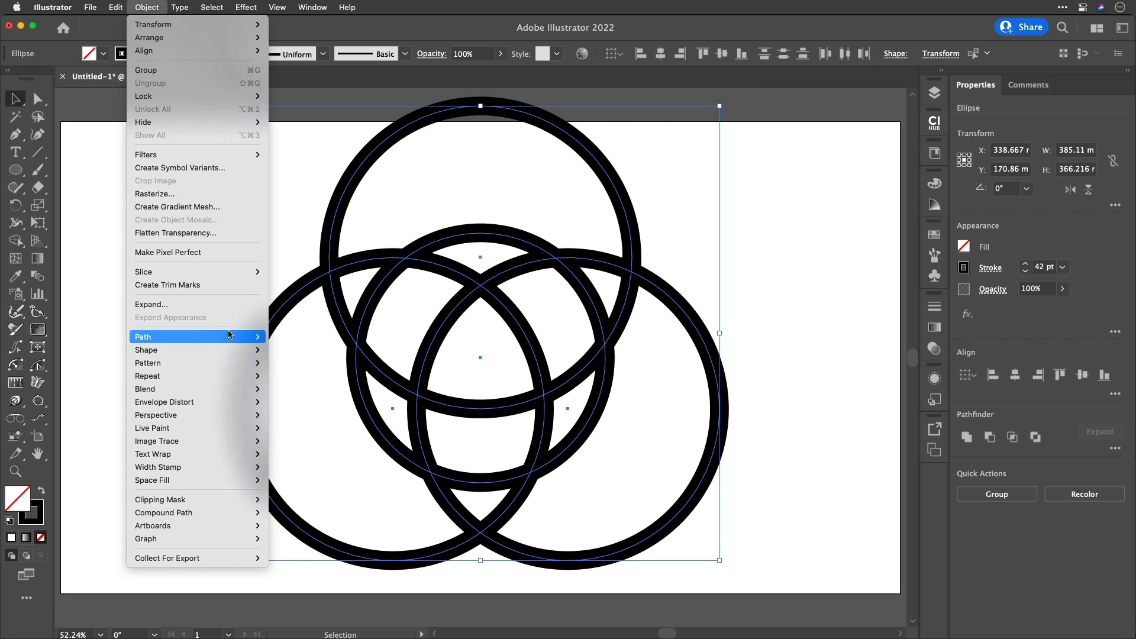
{"action": "mouse_move", "coordinate": [230, 339]}
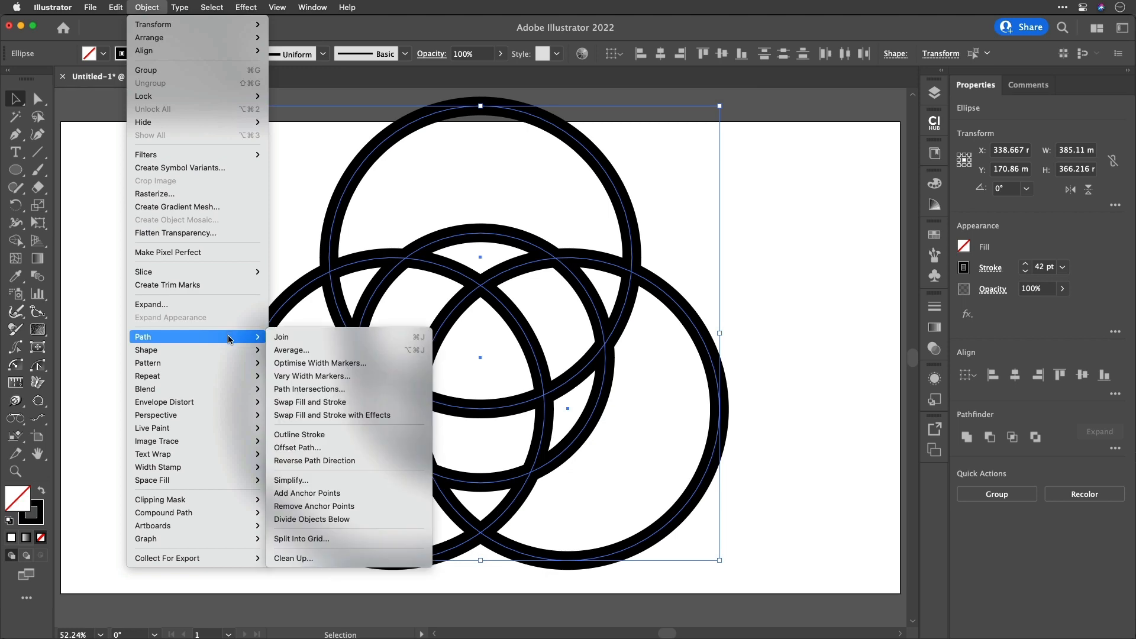
{"action": "left_click", "coordinate": [331, 438]}
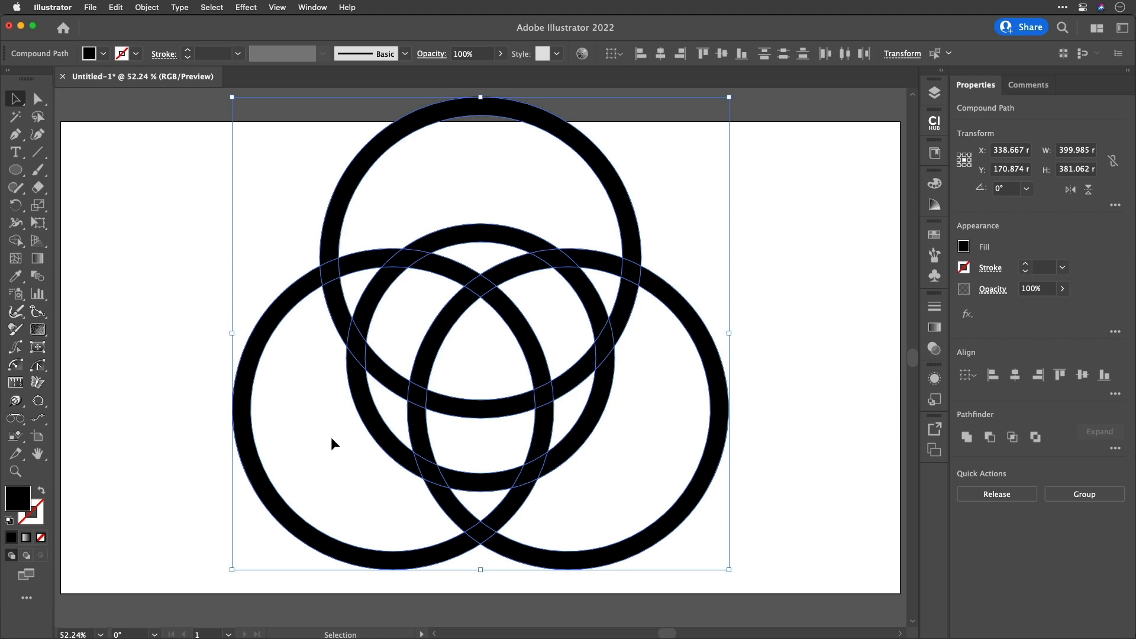
Apply the default white fill and black stroke to the outlined rings, and set the stroke weight to 13 pt.
{"action": "key", "text": "d"}
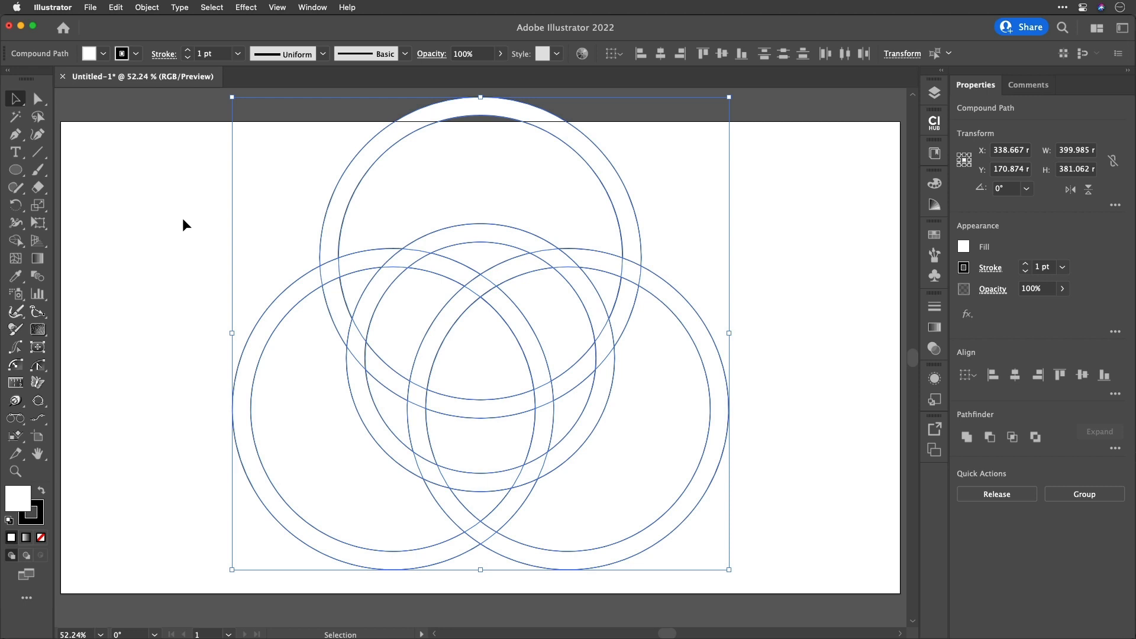
{"action": "left_click", "coordinate": [103, 54]}
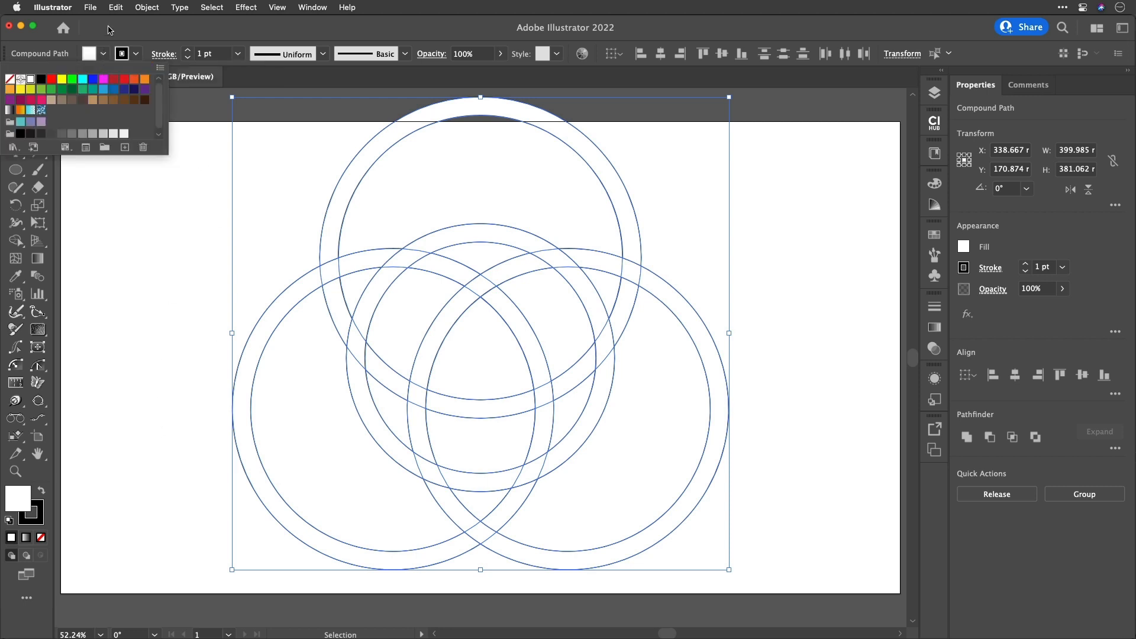
{"action": "left_click", "coordinate": [109, 28]}
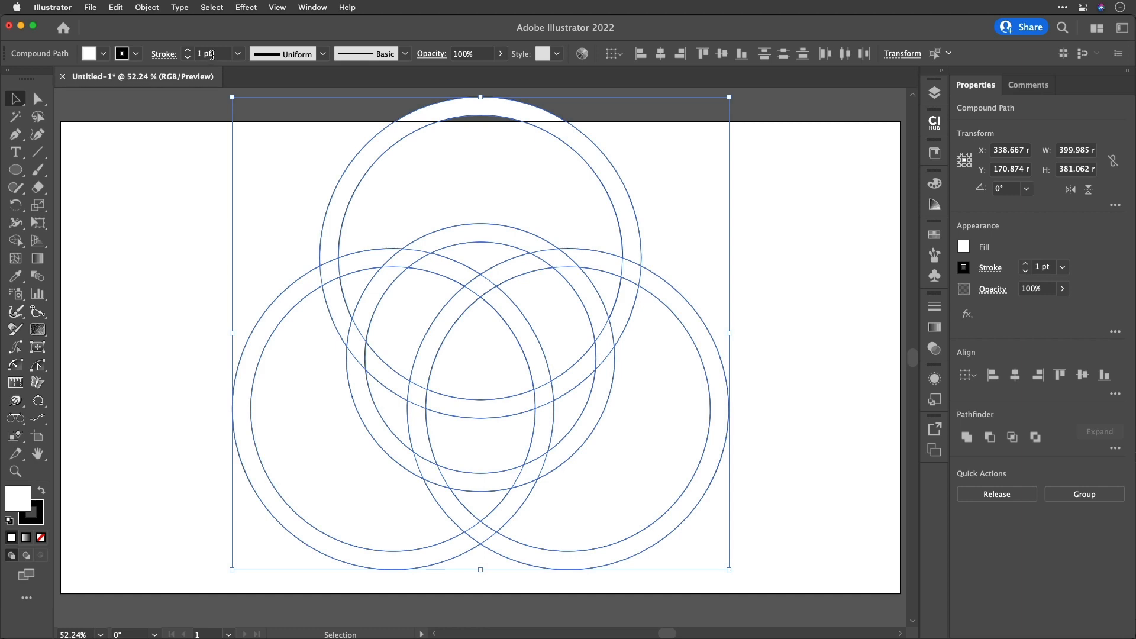
{"action": "scroll", "coordinate": [212, 55], "scroll_direction": "up", "scroll_amount": 5}
{"action": "scroll", "coordinate": [212, 55], "scroll_direction": "up", "scroll_amount": 7}
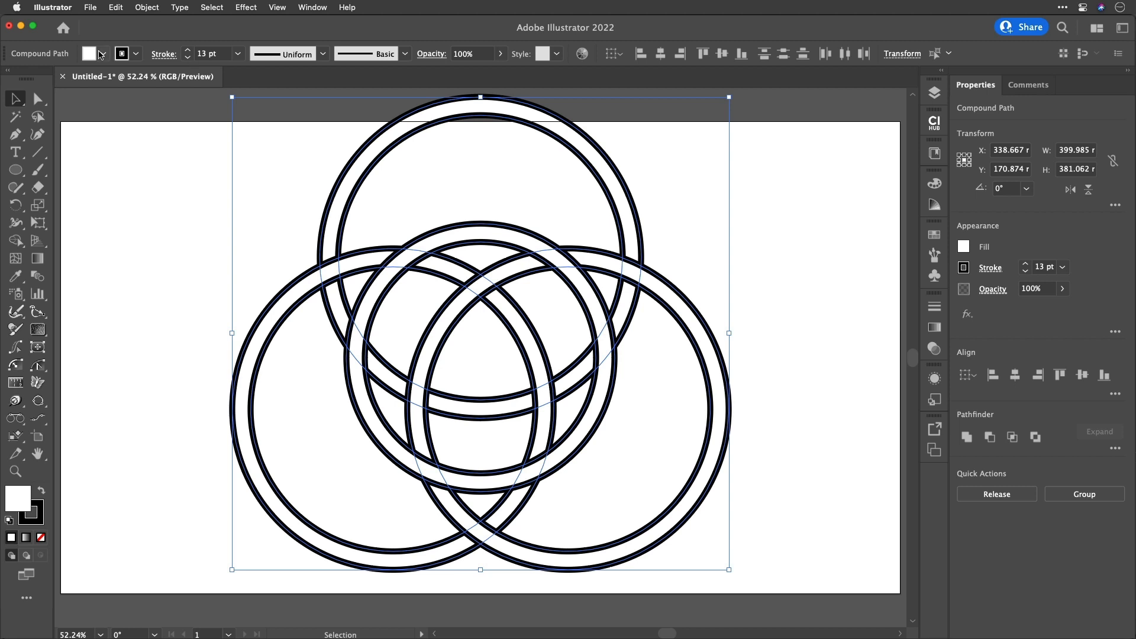
Give the rings' strokes a round cap and a round join.
{"action": "left_click", "coordinate": [166, 55]}
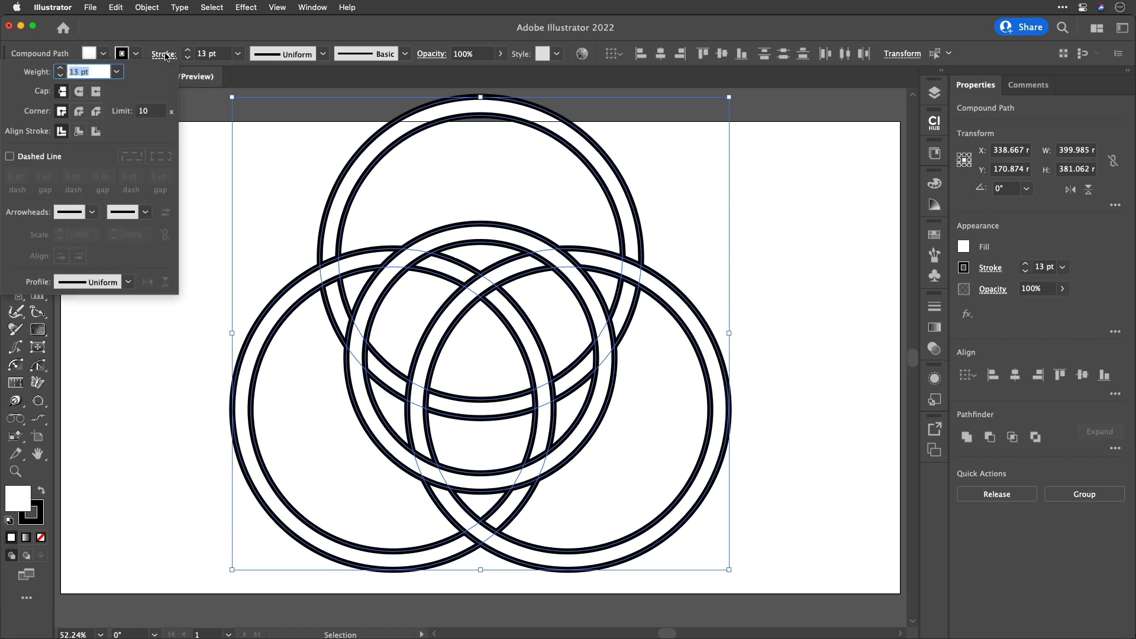
{"action": "left_click", "coordinate": [77, 92]}
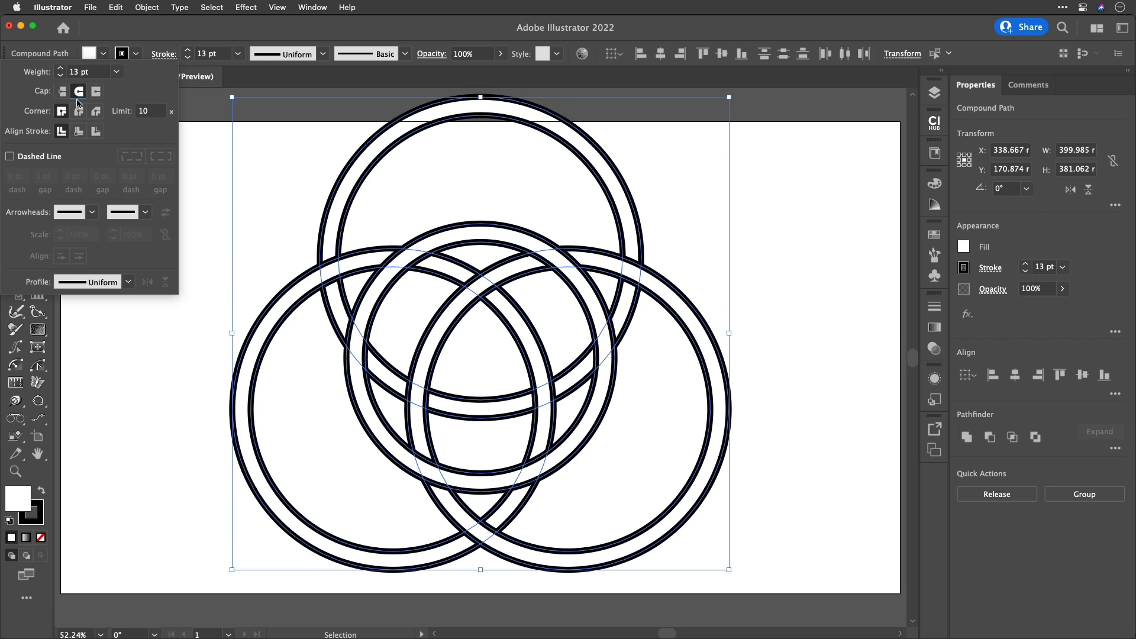
{"action": "left_click", "coordinate": [79, 113]}
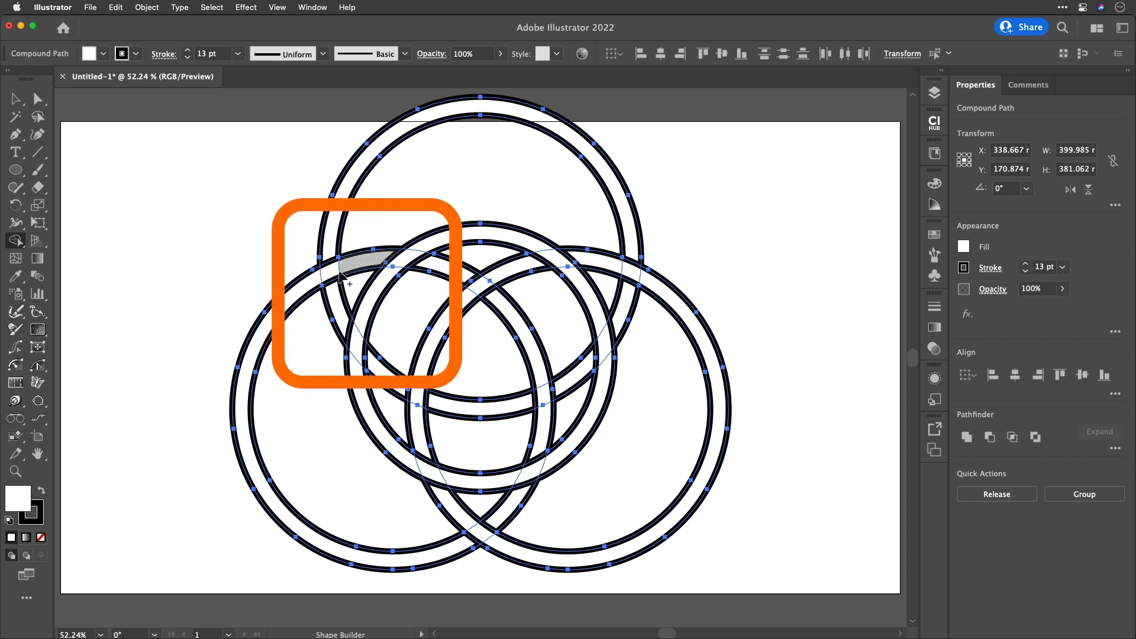
Use Shape Builder to merge ring segments across the upper-left corner and the inner crossings so the bands weave over each other.
{"action": "left_click_drag", "start_coordinate": [335, 295], "coordinate": [351, 271]}
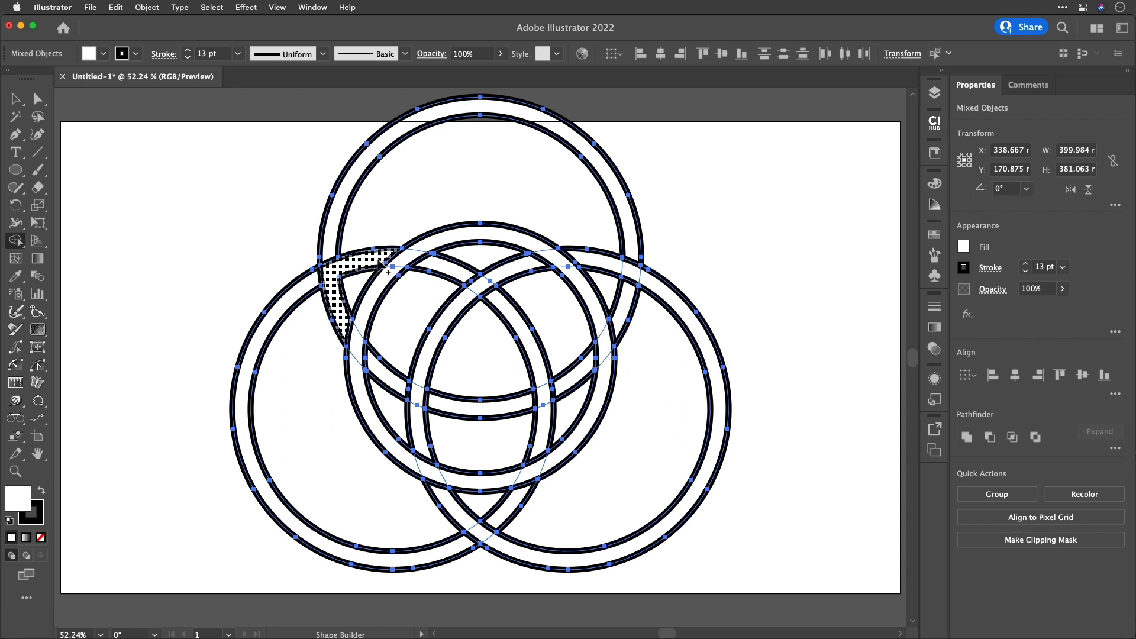
{"action": "left_click_drag", "start_coordinate": [450, 271], "coordinate": [491, 300]}
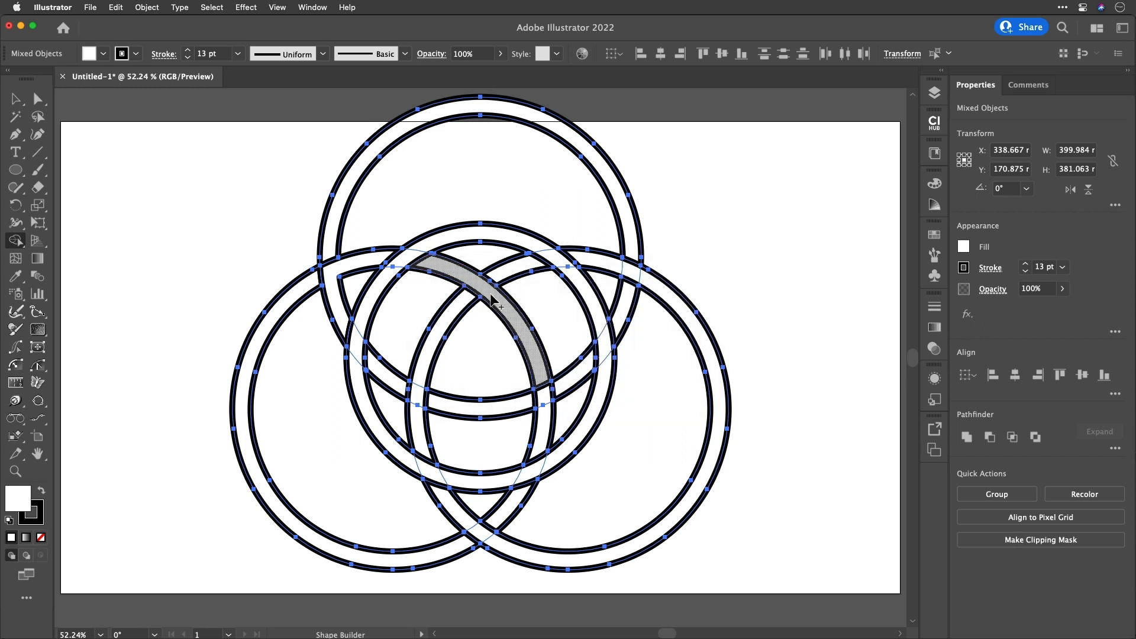
{"action": "left_click_drag", "start_coordinate": [540, 401], "coordinate": [572, 391]}
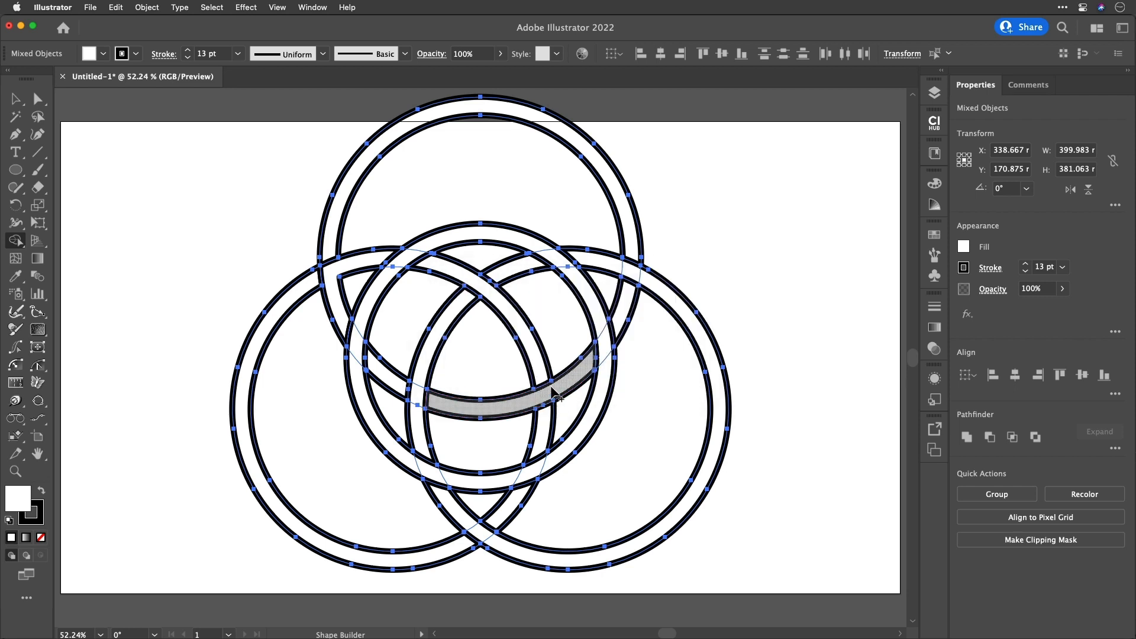
{"action": "left_click_drag", "start_coordinate": [546, 437], "coordinate": [513, 502]}
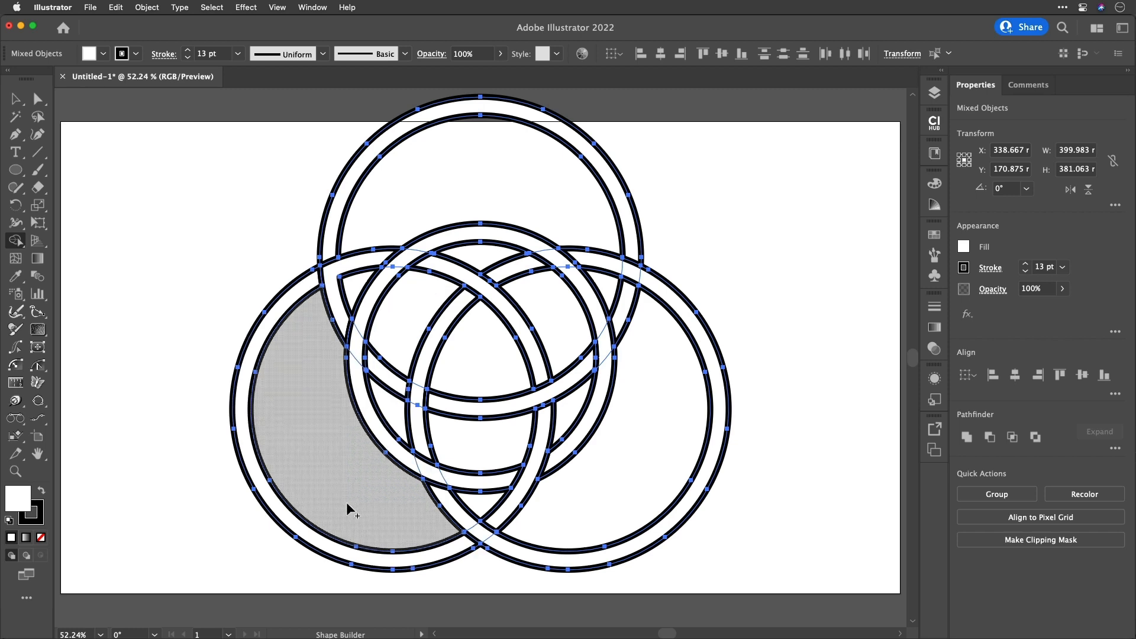
Subtract the lower-left ring's outer arc with Shape Builder, and merge the upper-left point's band across the middle ring.
{"action": "key", "text": "alt"}
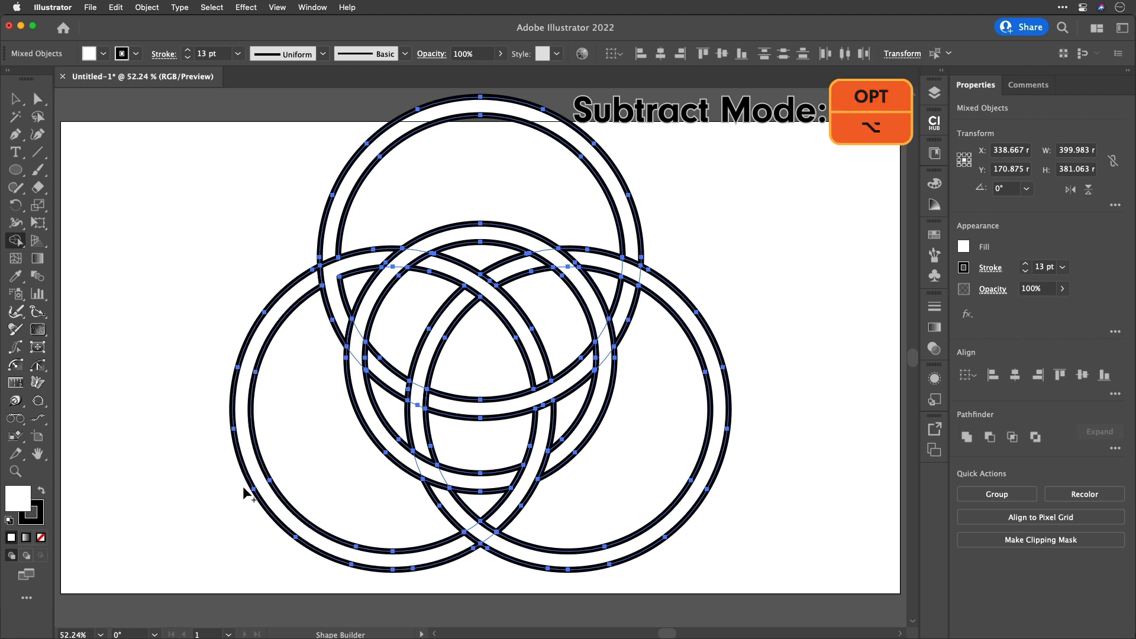
{"action": "left_click", "coordinate": [286, 474], "text": "alt"}
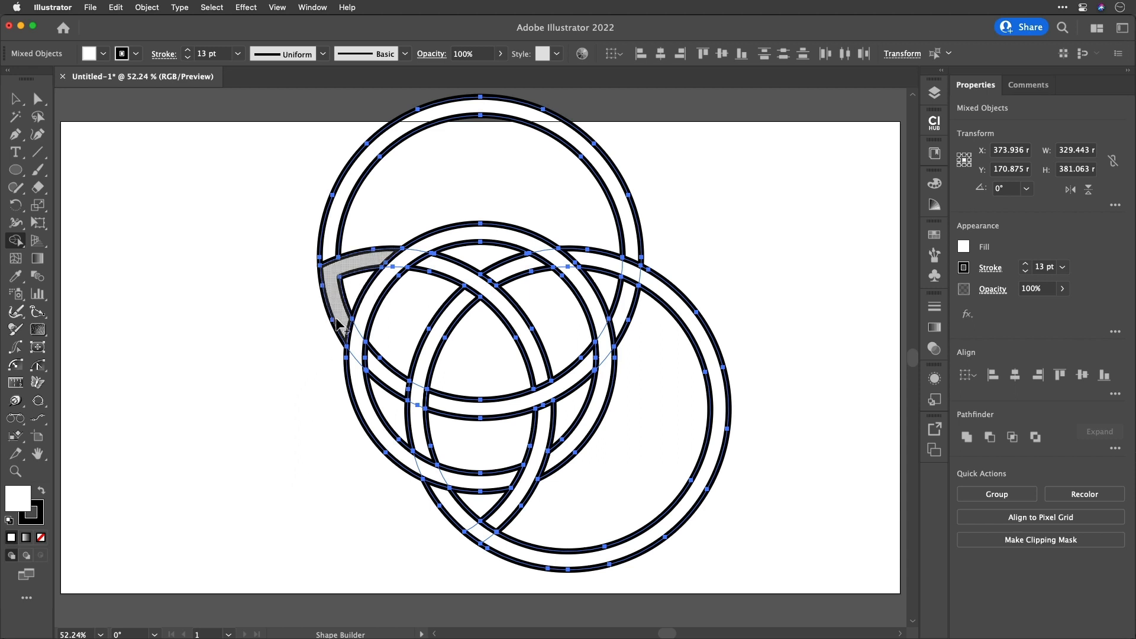
{"action": "left_click_drag", "start_coordinate": [342, 330], "coordinate": [368, 360]}
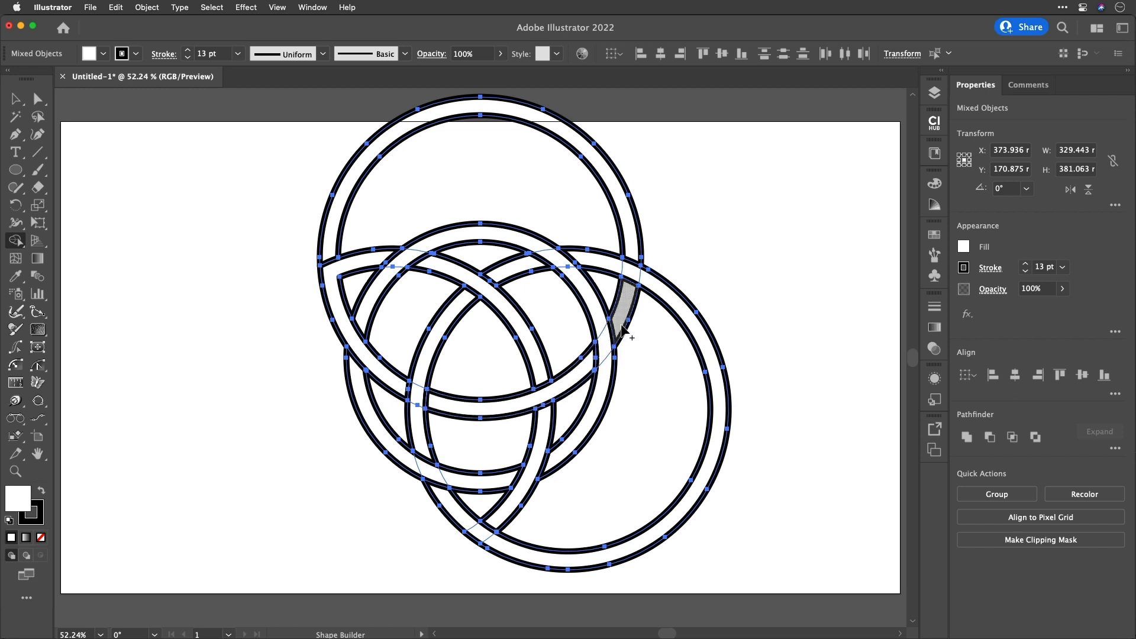
Merge the upper-right point's segments and its band across the middle ring, and subtract the top ring's outer arc.
{"action": "left_click_drag", "start_coordinate": [632, 281], "coordinate": [626, 295]}
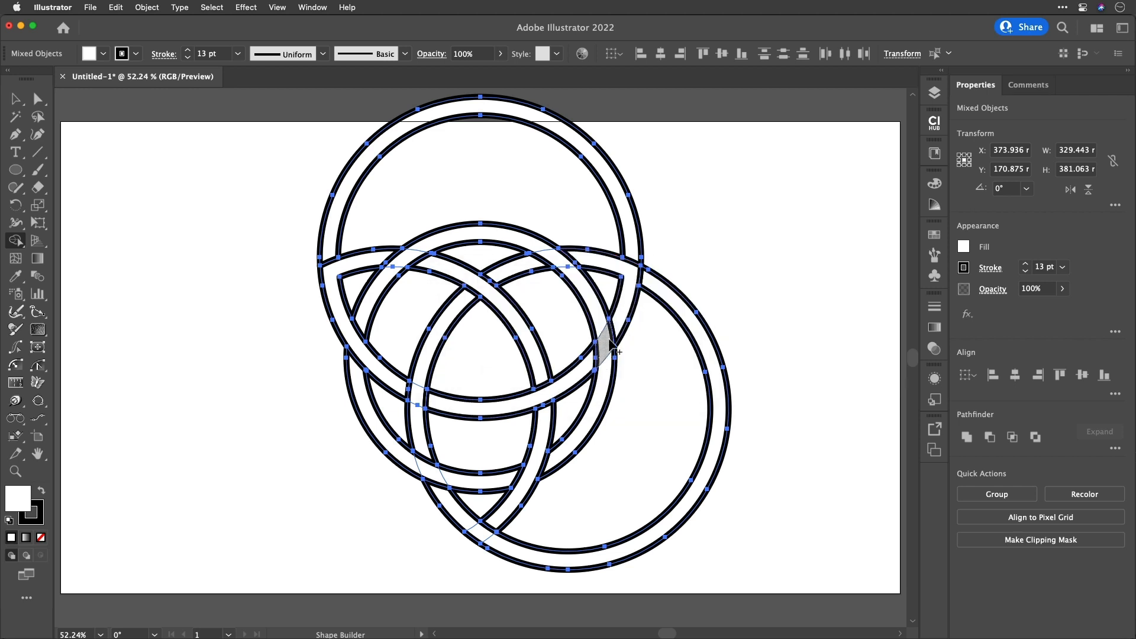
{"action": "mouse_move", "coordinate": [597, 271]}
{"action": "left_mouse_down"}
{"action": "mouse_move", "coordinate": [571, 256]}
{"action": "mouse_move", "coordinate": [581, 264]}
{"action": "mouse_move", "coordinate": [537, 265]}
{"action": "left_mouse_up"}
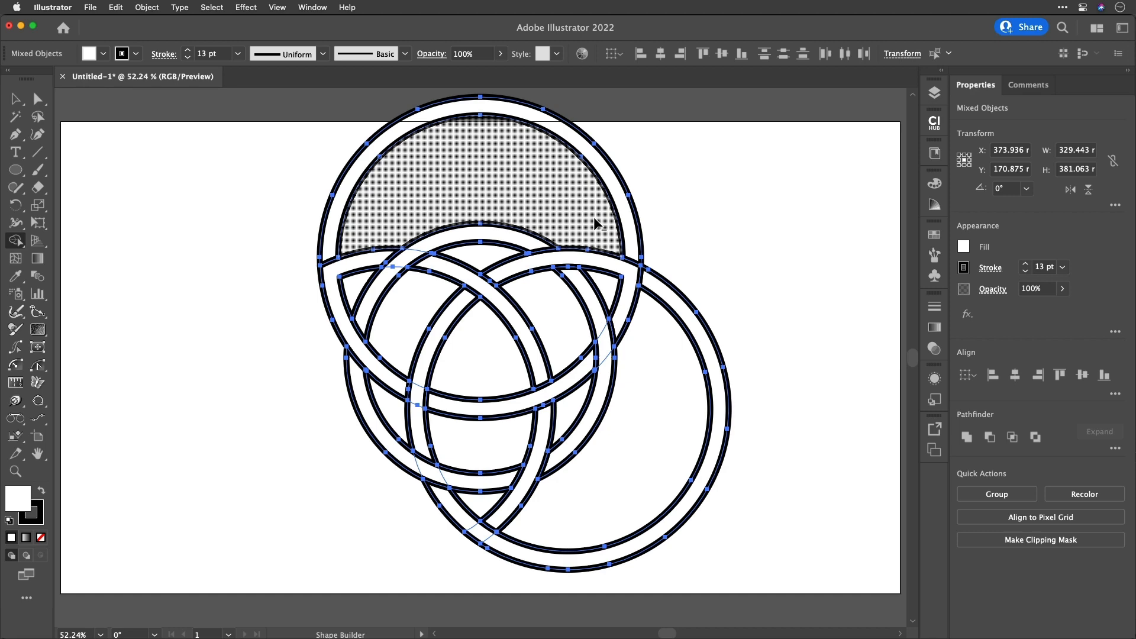
{"action": "left_click_drag", "start_coordinate": [596, 223], "coordinate": [662, 201]}
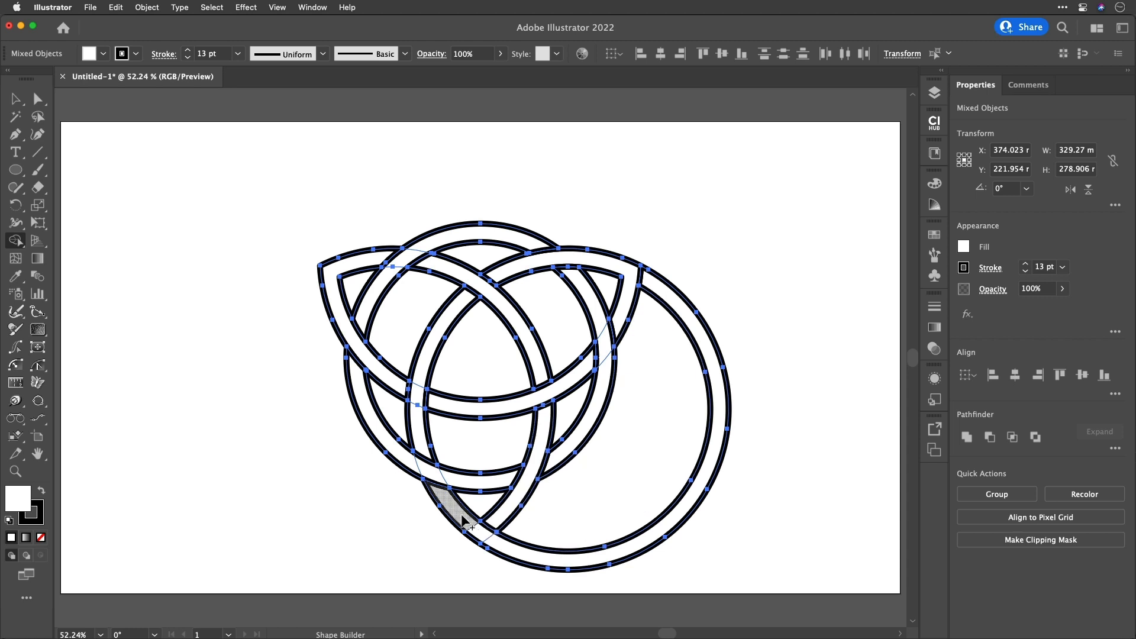
Merge the segments forming the knot's bottom point, and subtract the lower-right ring's outer arc.
{"action": "mouse_move", "coordinate": [462, 517]}
{"action": "left_mouse_down"}
{"action": "mouse_move", "coordinate": [480, 532]}
{"action": "mouse_move", "coordinate": [498, 517]}
{"action": "left_mouse_up"}
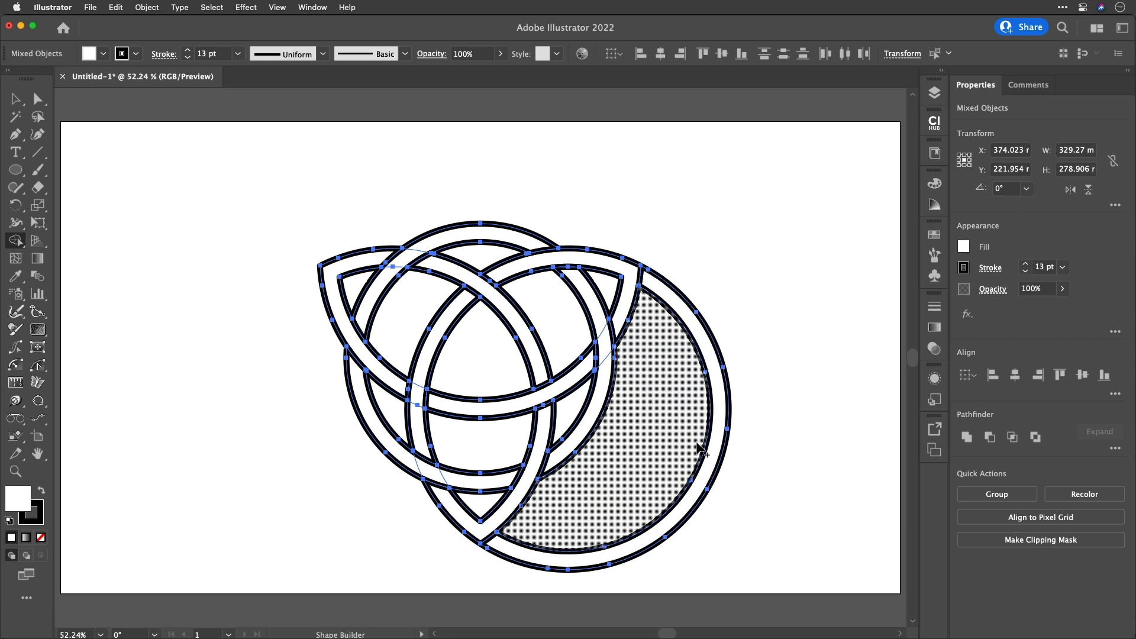
{"action": "left_click_drag", "start_coordinate": [700, 448], "coordinate": [753, 445]}
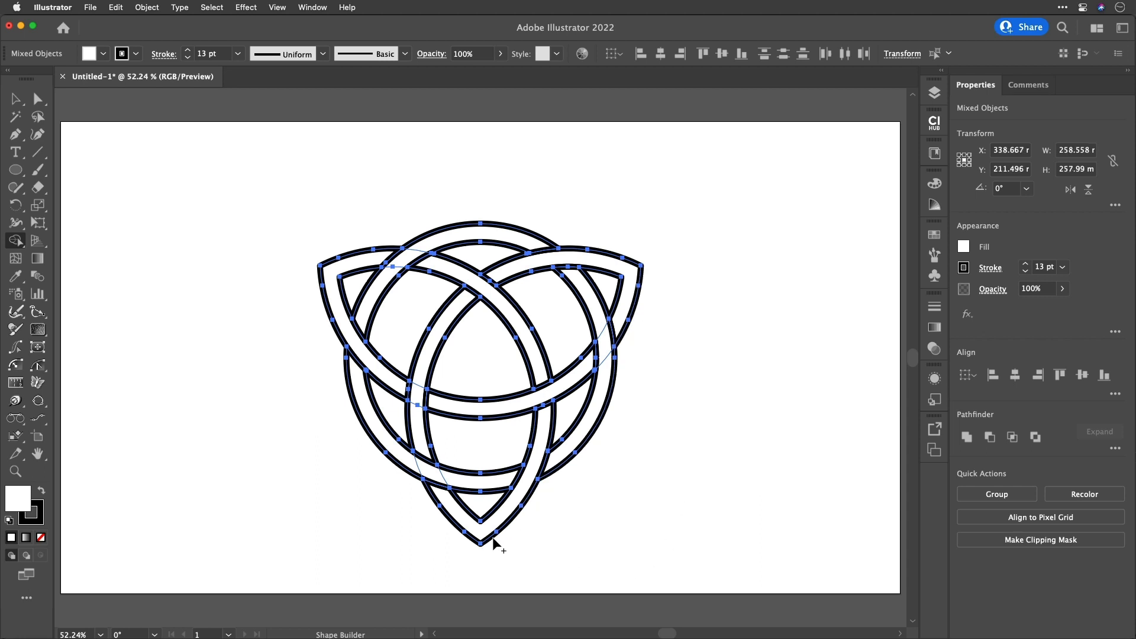
Merge the remaining band segments along the bottom and upper-left points with Shape Builder to finish the weave.
{"action": "mouse_move", "coordinate": [454, 498]}
{"action": "left_mouse_down"}
{"action": "mouse_move", "coordinate": [489, 527]}
{"action": "mouse_move", "coordinate": [512, 507]}
{"action": "mouse_move", "coordinate": [547, 417]}
{"action": "left_mouse_up"}
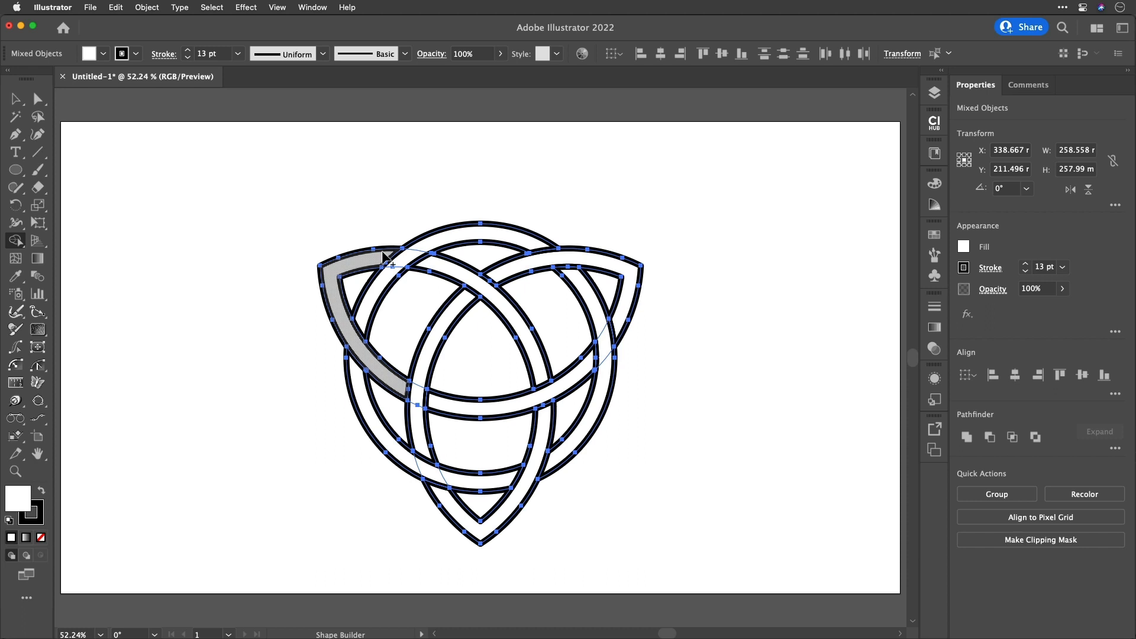
{"action": "mouse_move", "coordinate": [327, 277]}
{"action": "left_mouse_down"}
{"action": "mouse_move", "coordinate": [362, 364]}
{"action": "mouse_move", "coordinate": [417, 395]}
{"action": "left_mouse_up"}
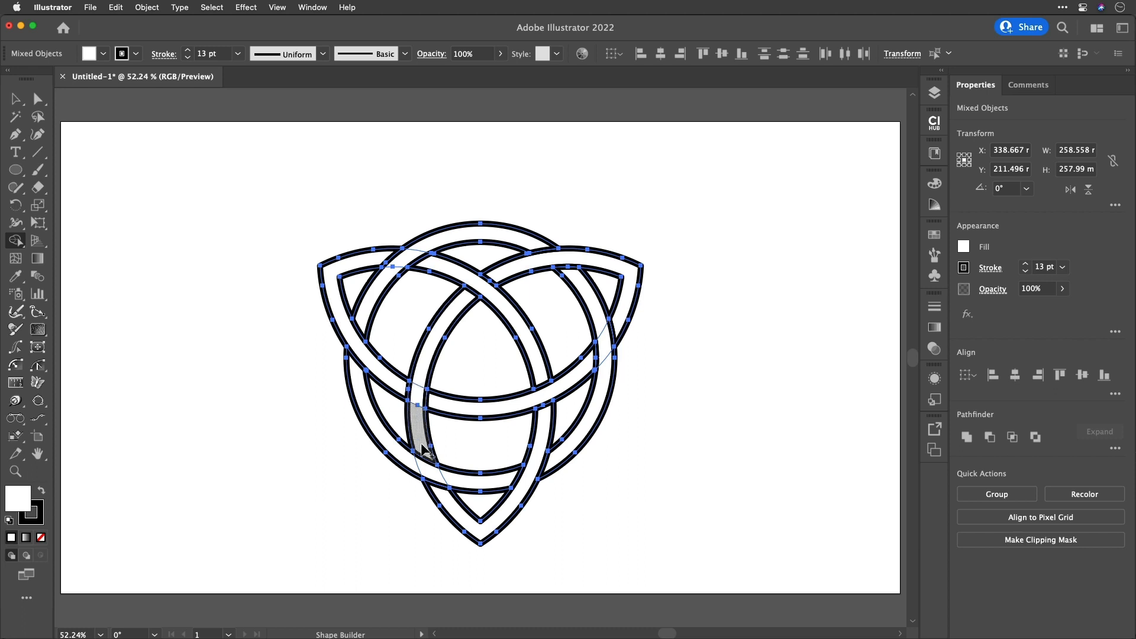
{"action": "left_click", "coordinate": [457, 511]}
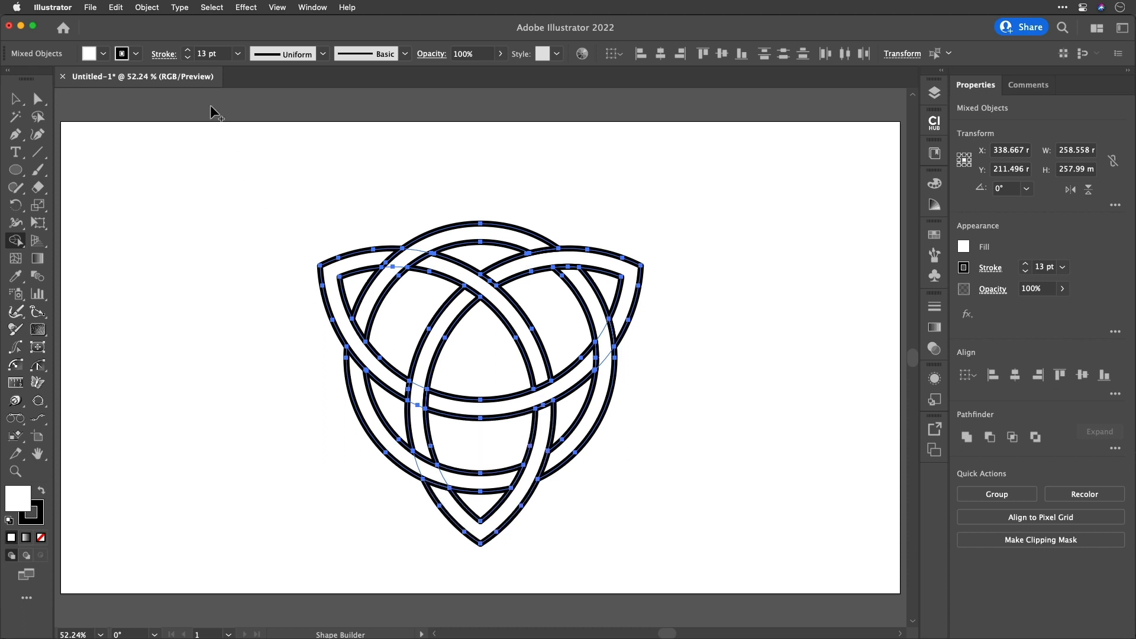
Outline the strokes of the whole woven knot.
{"action": "left_click", "coordinate": [146, 7]}
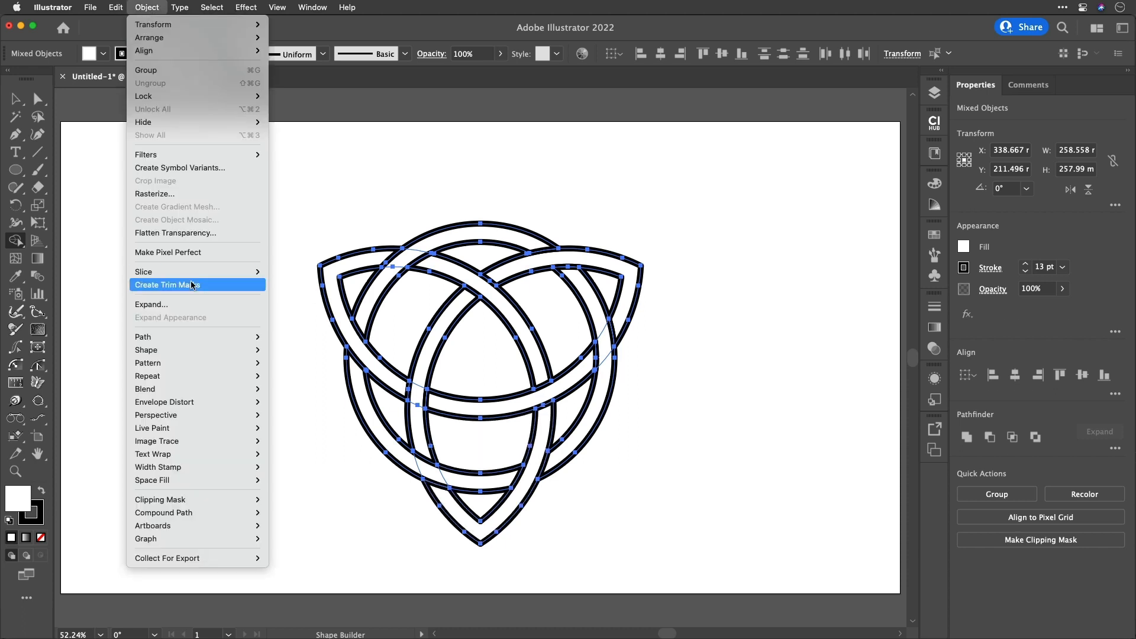
{"action": "mouse_move", "coordinate": [201, 338]}
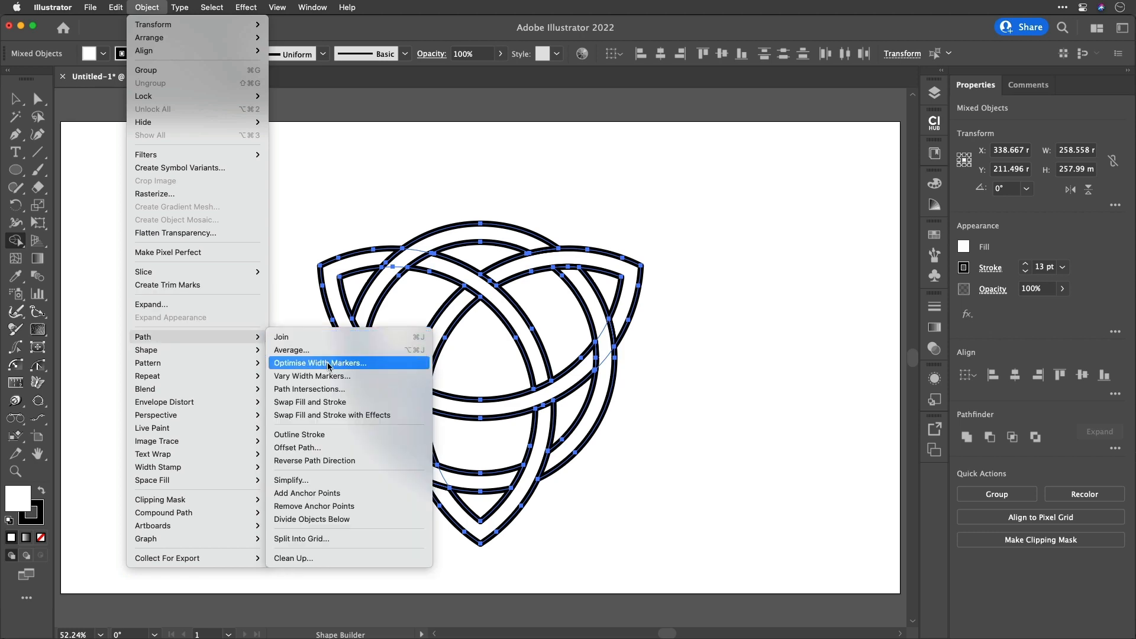
{"action": "left_click", "coordinate": [340, 435]}
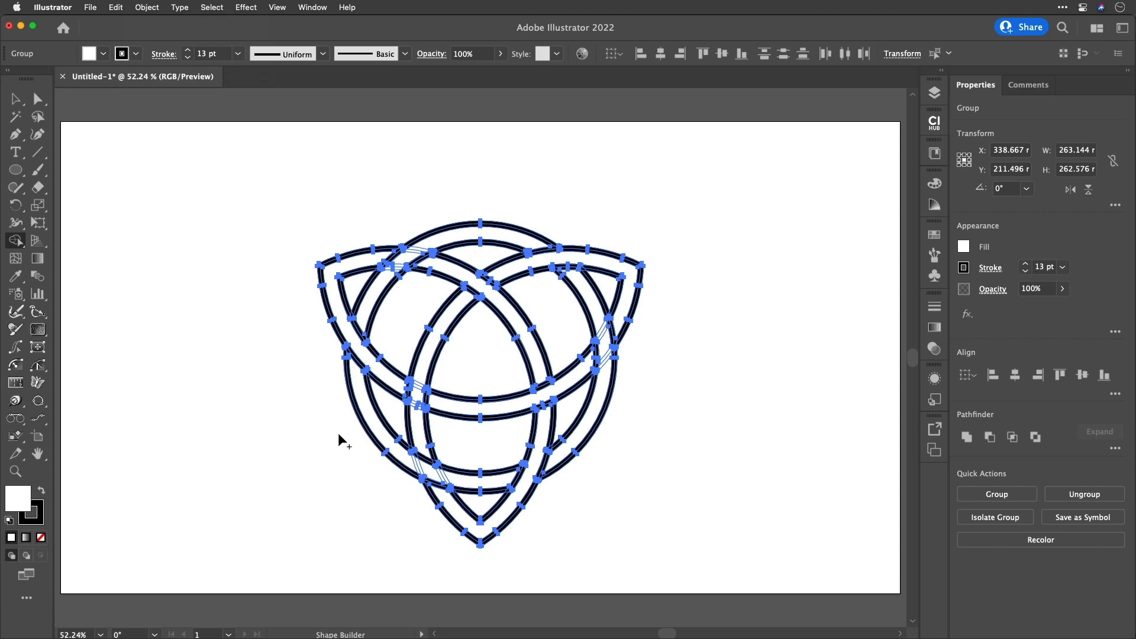
Apply the Pathfinder Merge operation to the outlined knot.
{"action": "scroll", "coordinate": [387, 482], "scroll_direction": "up", "scroll_amount": 3}
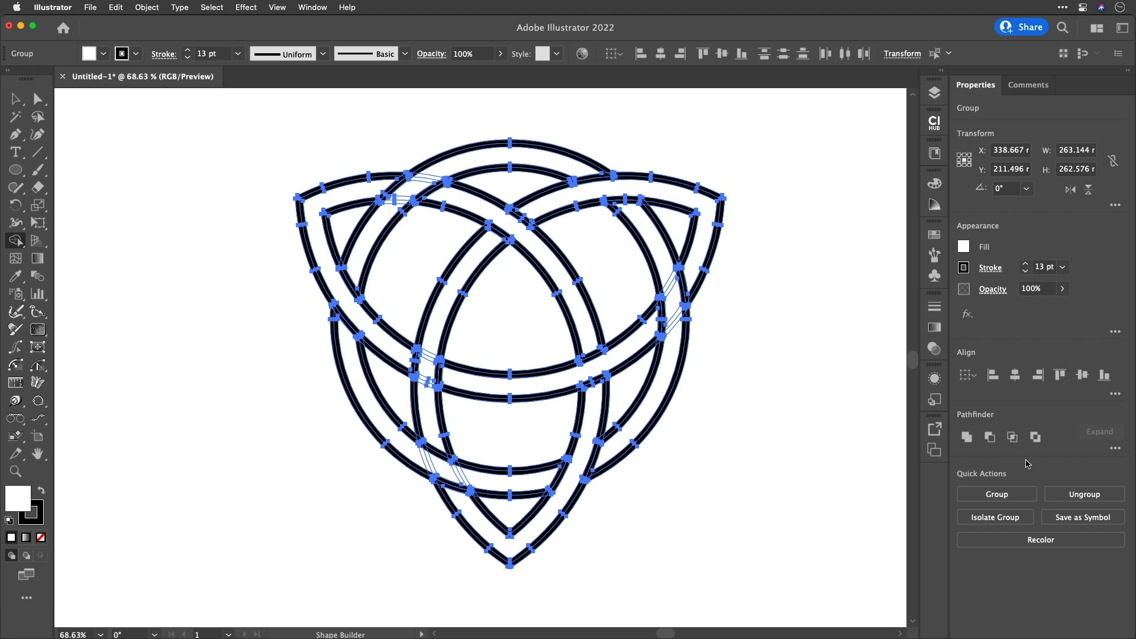
{"action": "left_click", "coordinate": [1115, 448]}
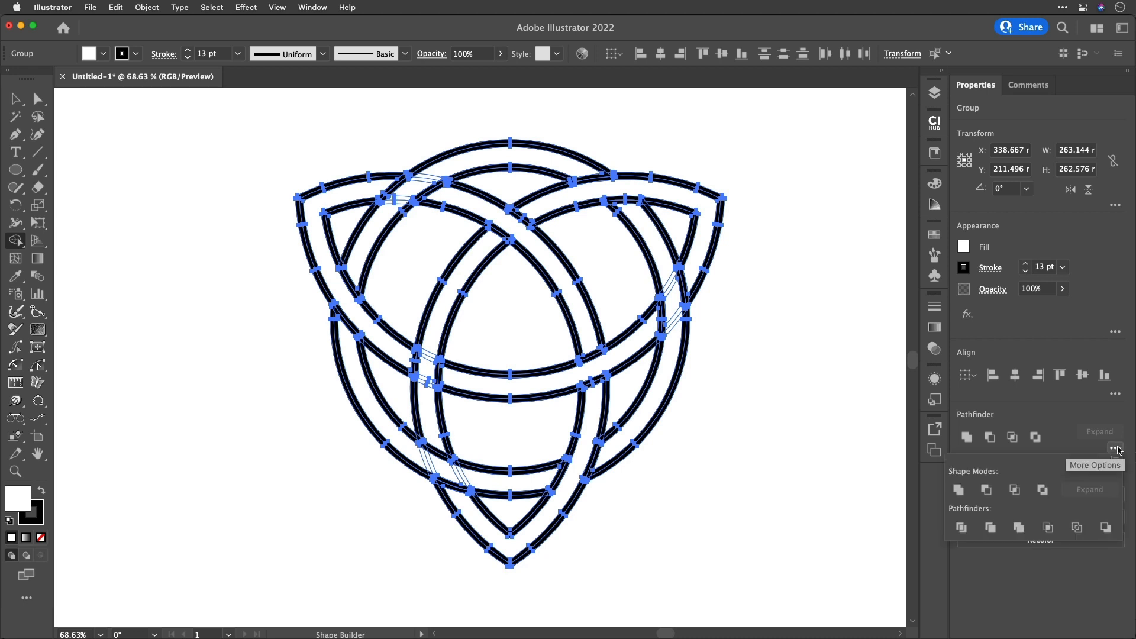
{"action": "left_click", "coordinate": [1018, 528]}
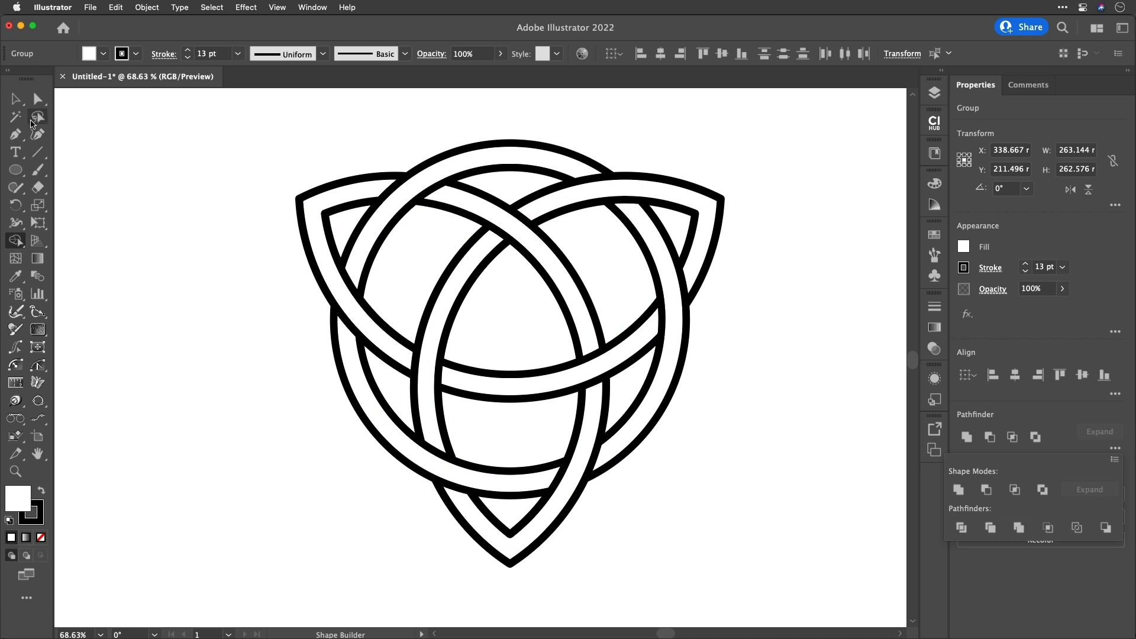
Reselect the merged knot group and examine its anchor points with the Direct Selection tool.
{"action": "left_click", "coordinate": [16, 98]}
{"action": "key", "text": "super+shift+a"}
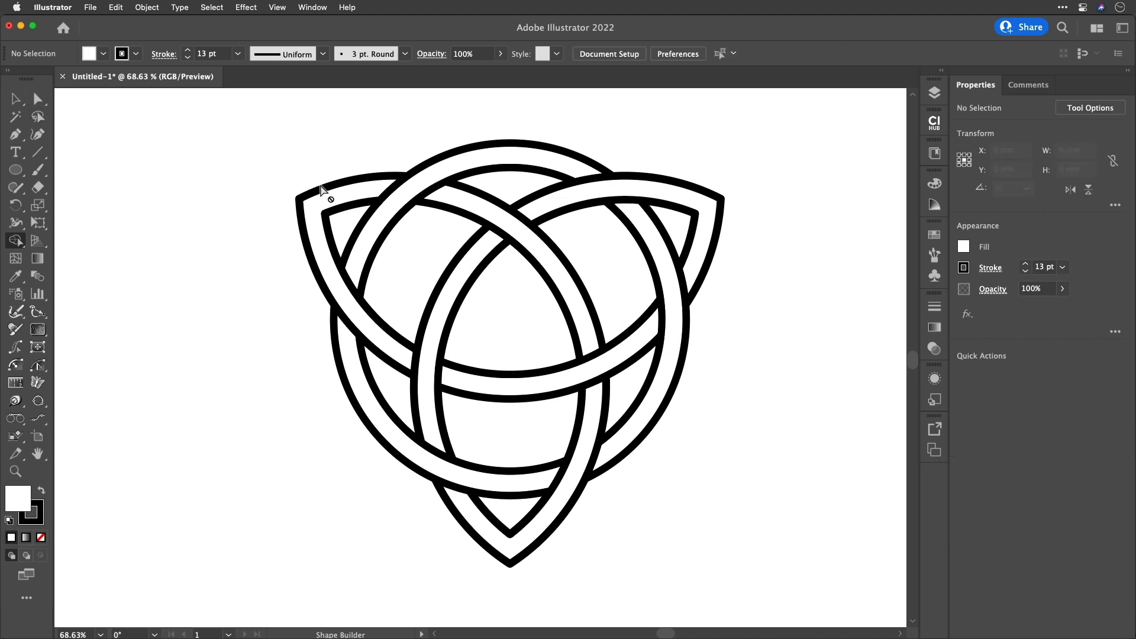
{"action": "left_click", "coordinate": [16, 98]}
{"action": "left_click", "coordinate": [433, 178]}
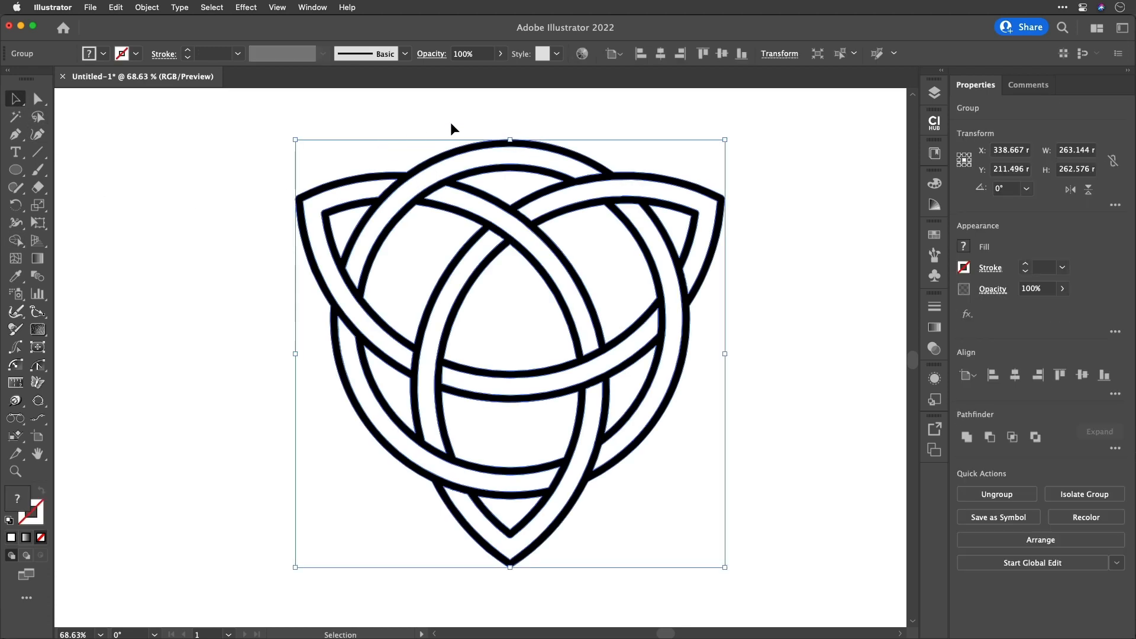
{"action": "key", "text": "a"}
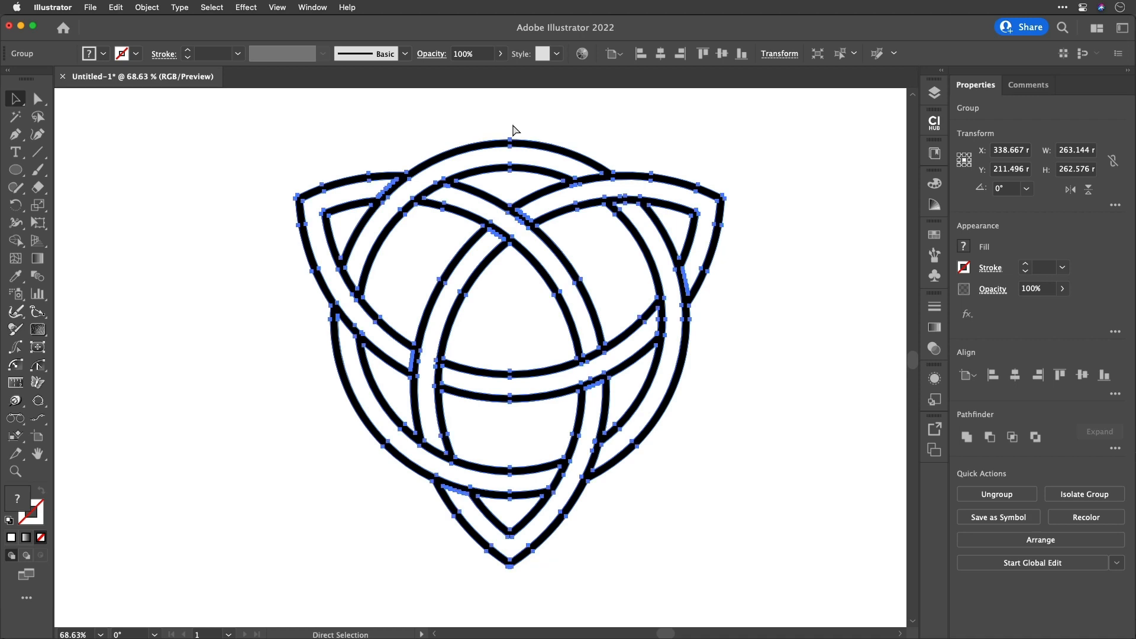
Examine the knot's merged paths in Outline view with nothing selected, and return to the normal preview.
{"action": "key", "text": "super+y"}
{"action": "key", "text": "v"}
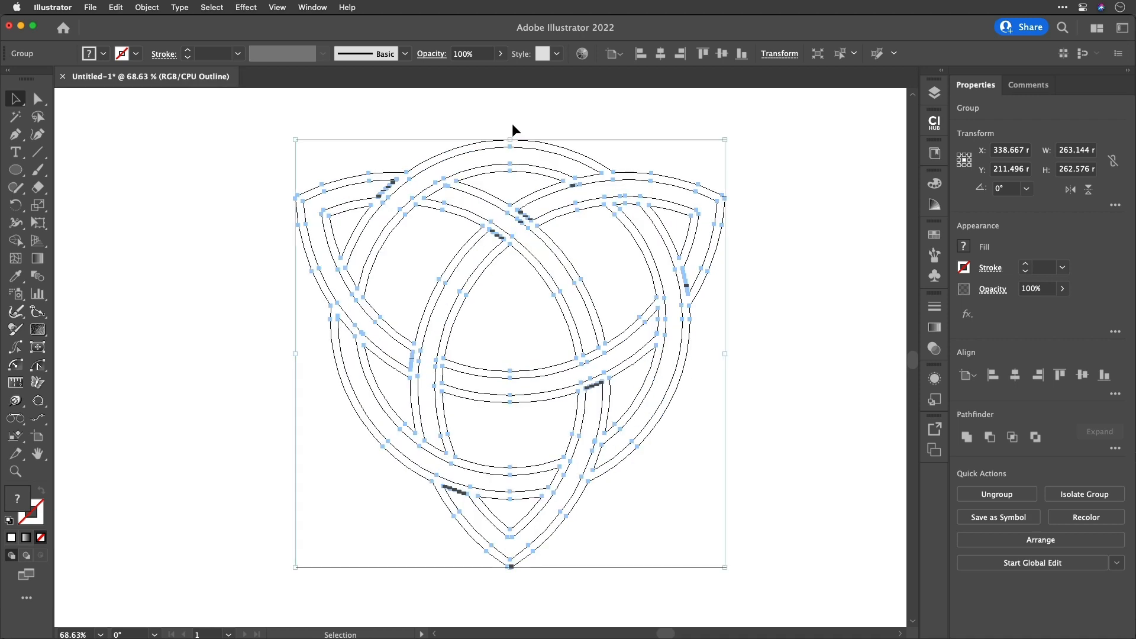
{"action": "left_click", "coordinate": [795, 169]}
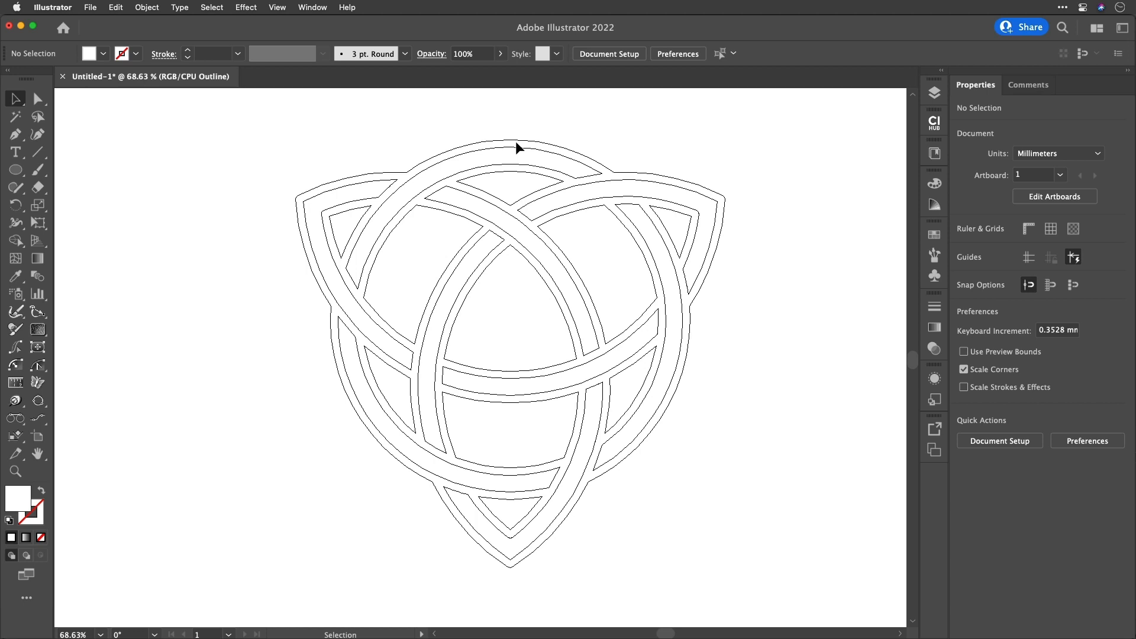
{"action": "key", "text": "super"}
{"action": "key", "text": "super+y"}
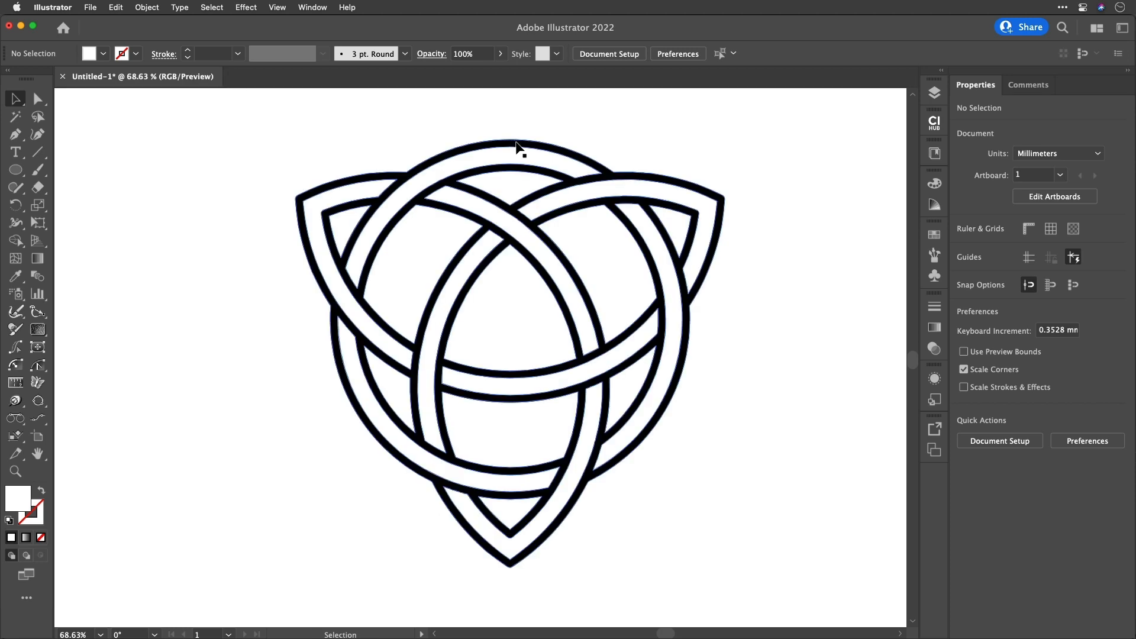
Rotate the whole knot 180° so its single point faces up, and move it up and slightly left on the artboard.
{"action": "left_click", "coordinate": [550, 151]}
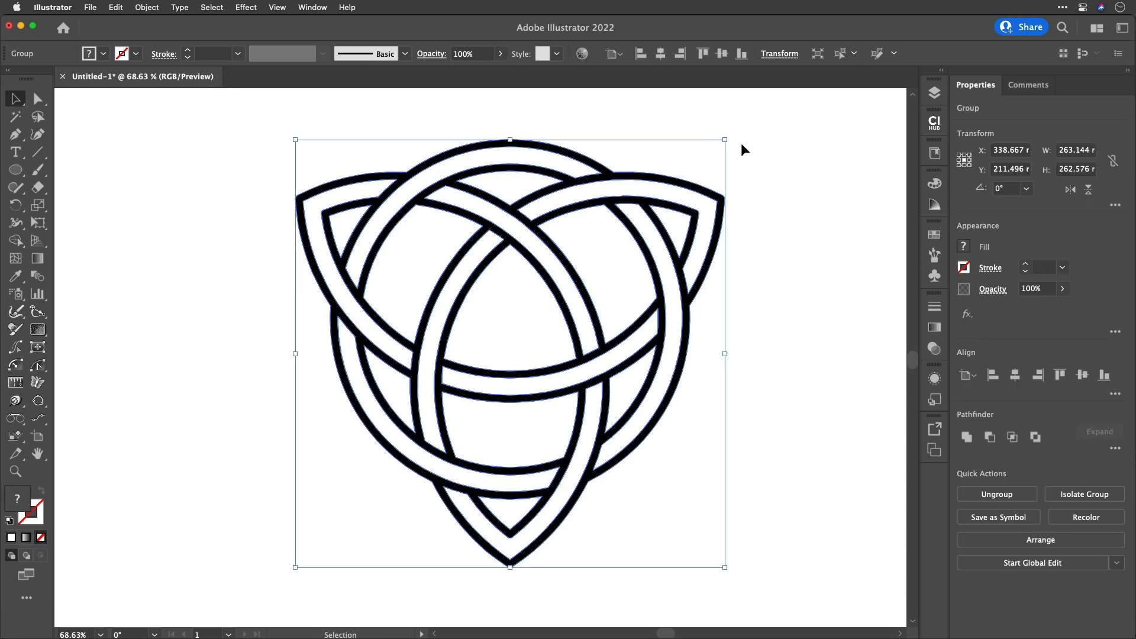
{"action": "left_click_drag", "start_coordinate": [733, 134], "coordinate": [414, 474]}
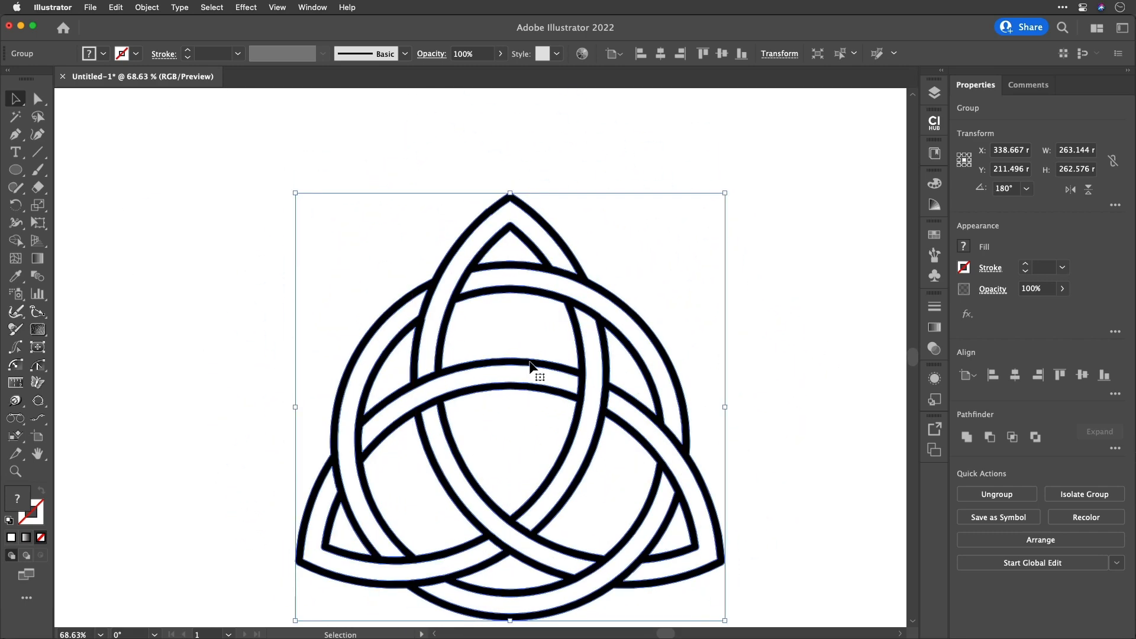
{"action": "left_click_drag", "start_coordinate": [528, 367], "coordinate": [507, 313]}
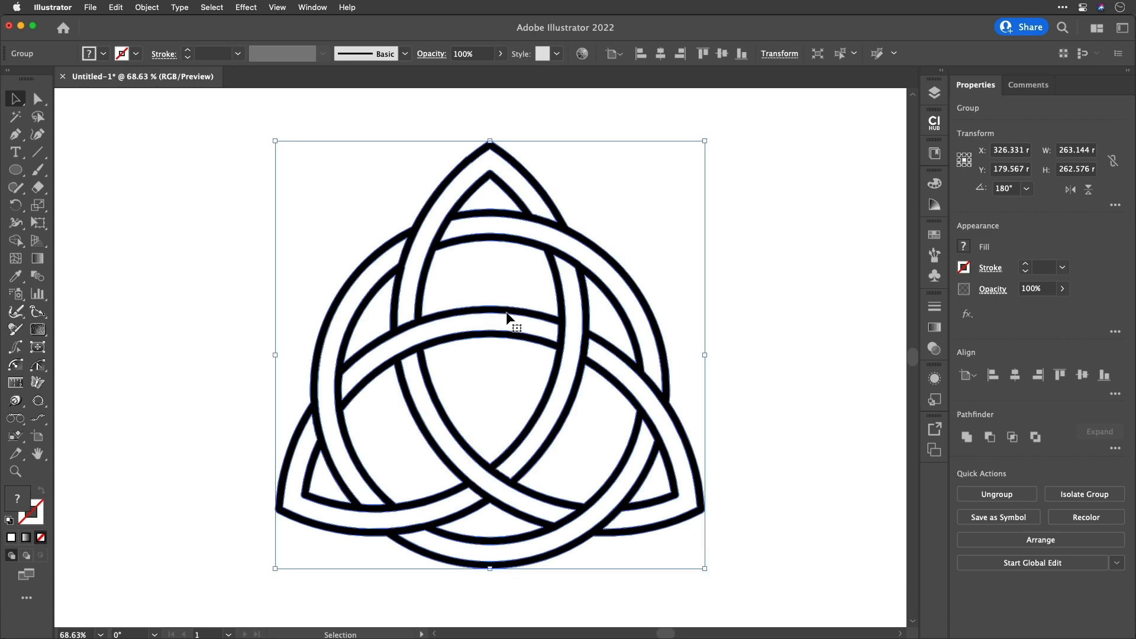